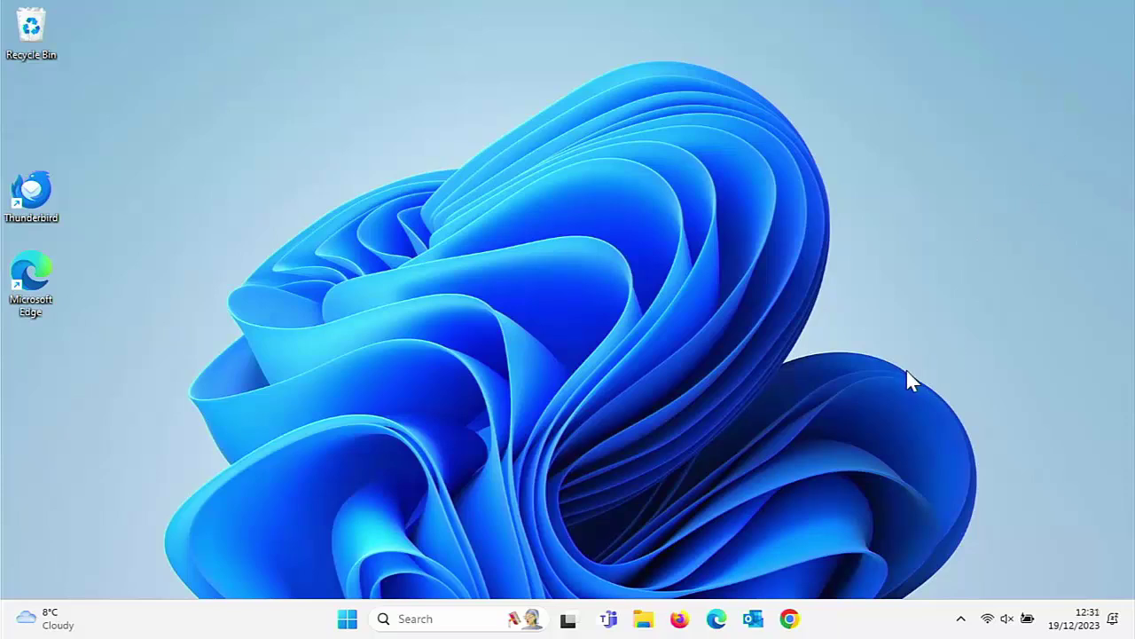
Launch Notepad and paste the REG ADD command that sets HiberbootEnabled to 0
click(348, 620)
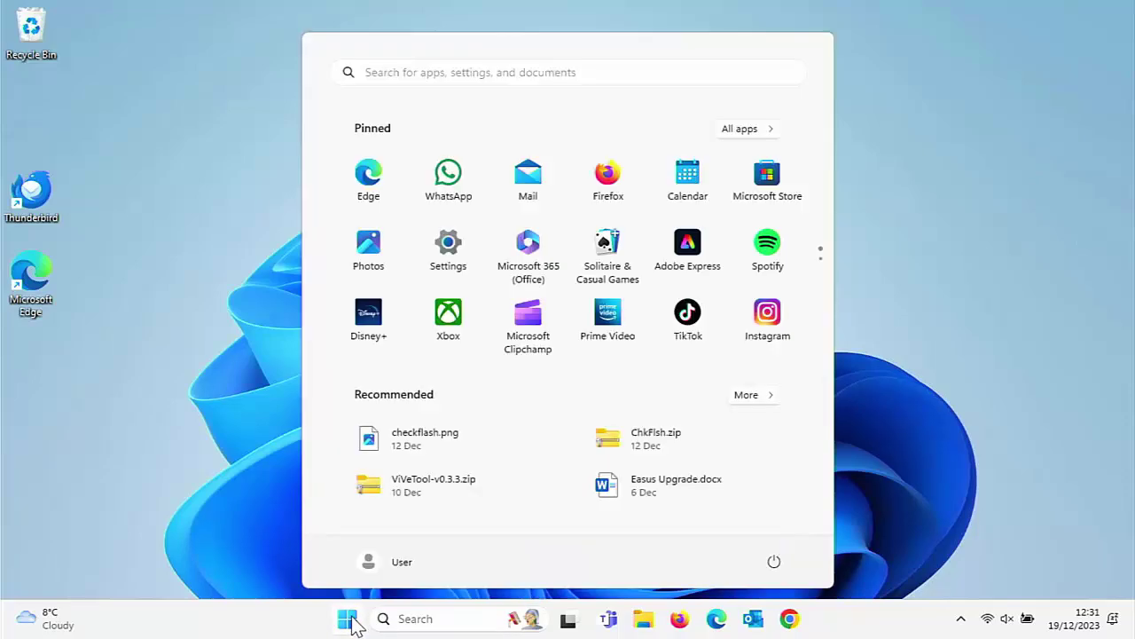
text(notepad)
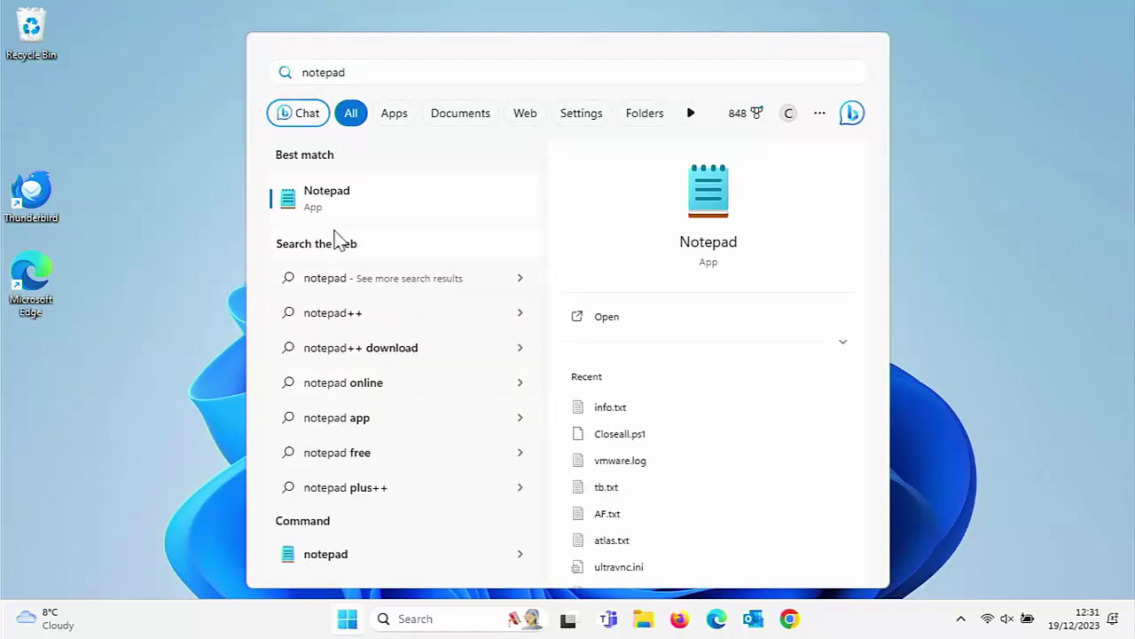
click(322, 209)
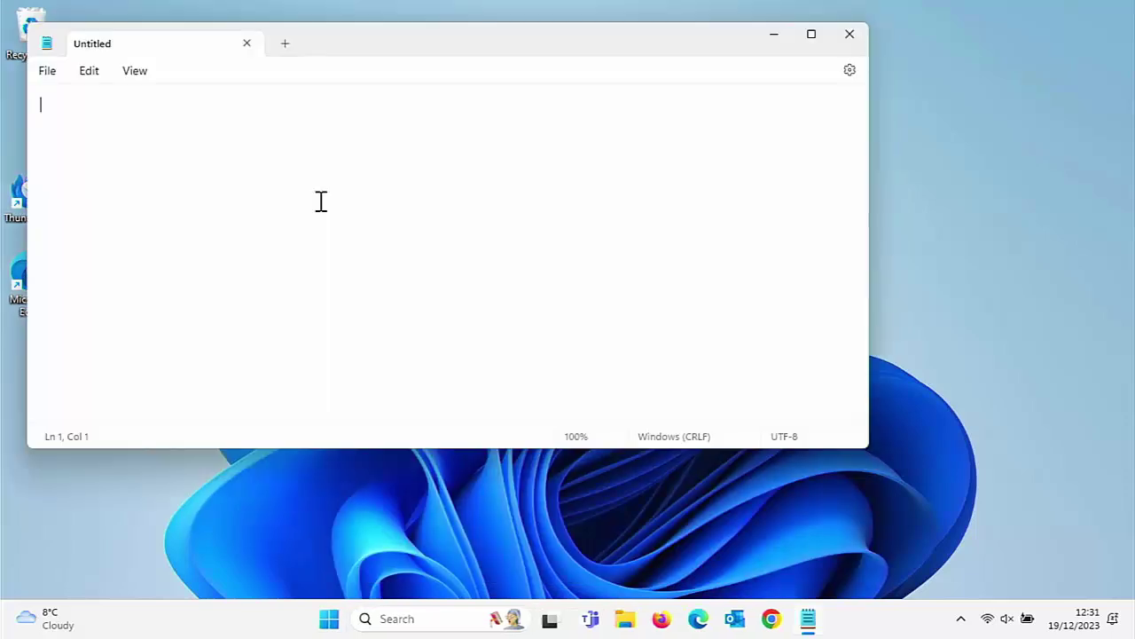
text(REG ADD "HKLM\SYSTEM\CurrentControlSet\Control\Session Manager\Power" /V HiberbootEnabled /T REG_dWORD /D 0 /F)
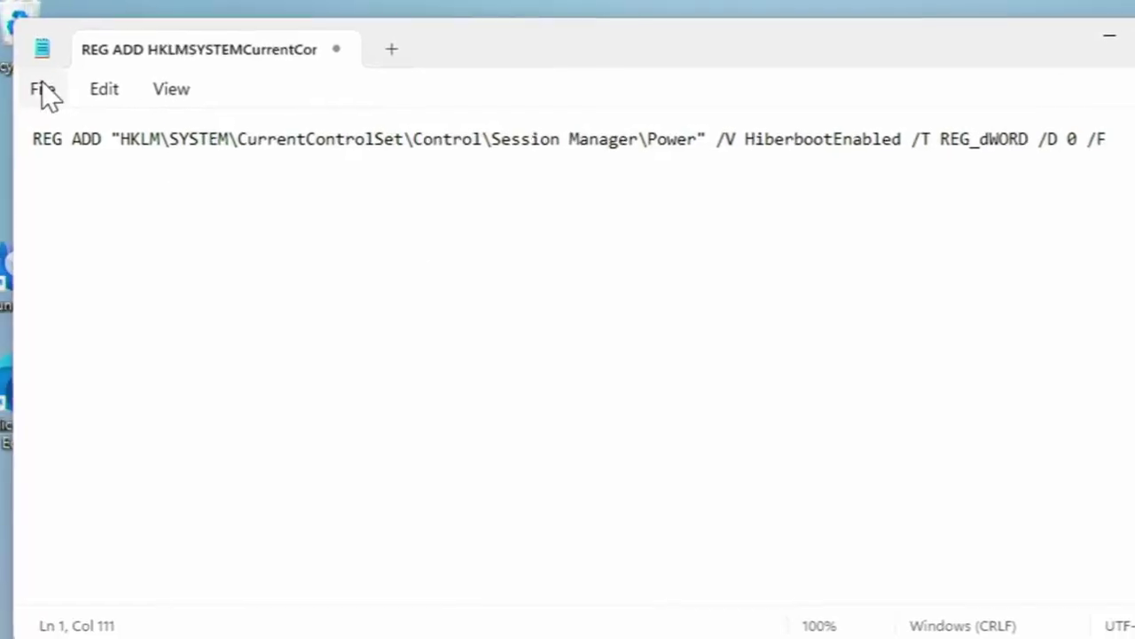
Save the document to the Desktop as turnofffaststart.bat with file type All files
click(51, 99)
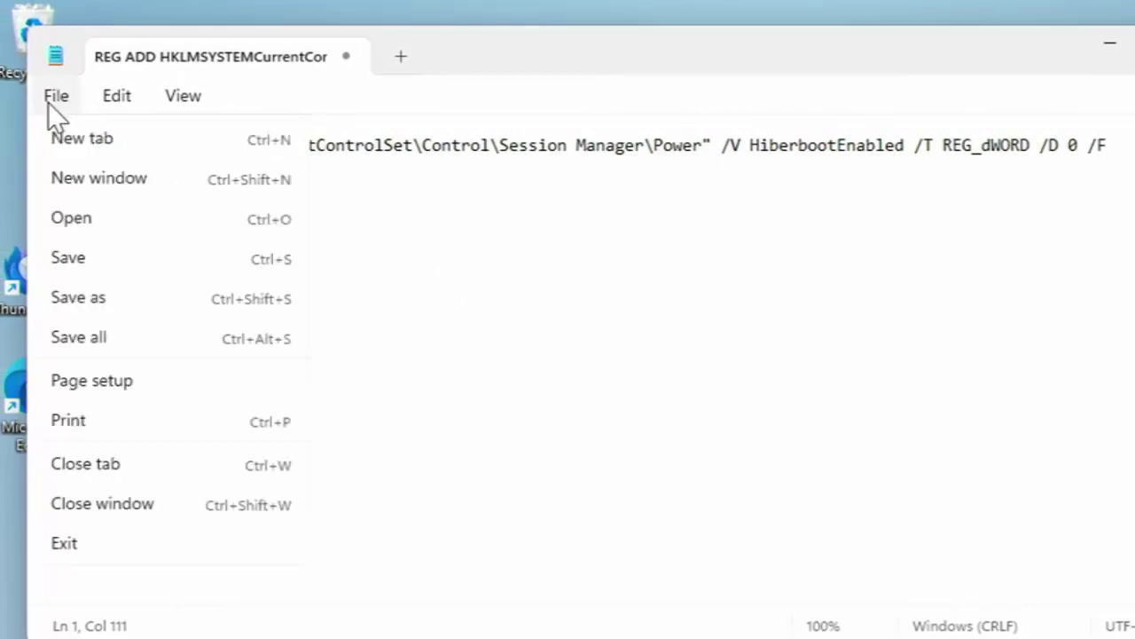
click(78, 298)
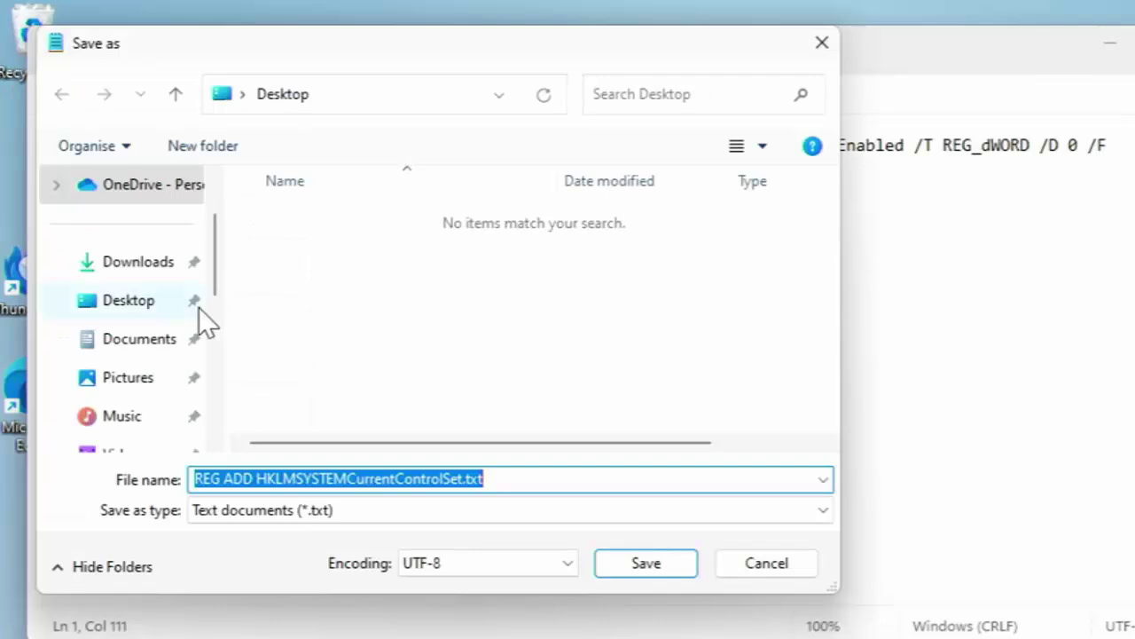
click(133, 304)
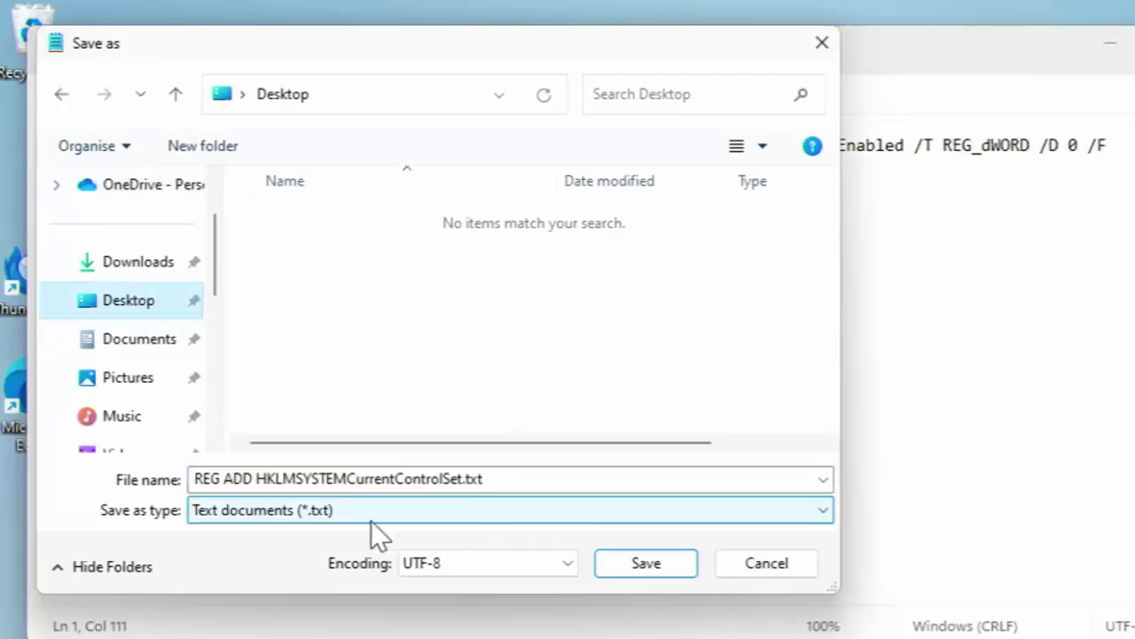
click(324, 508)
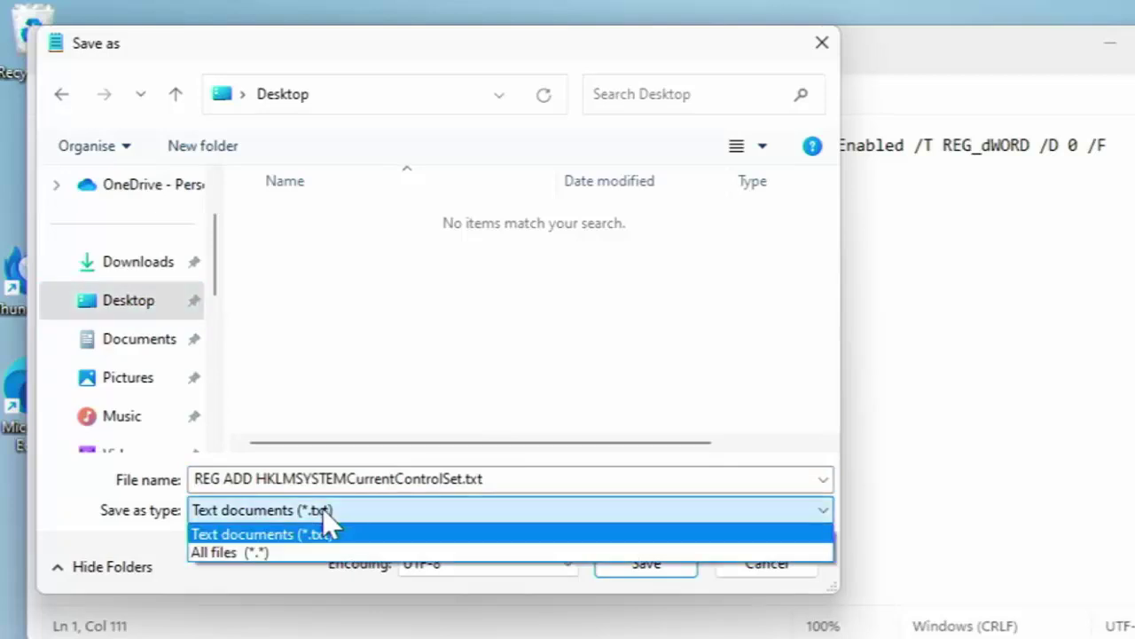
click(290, 551)
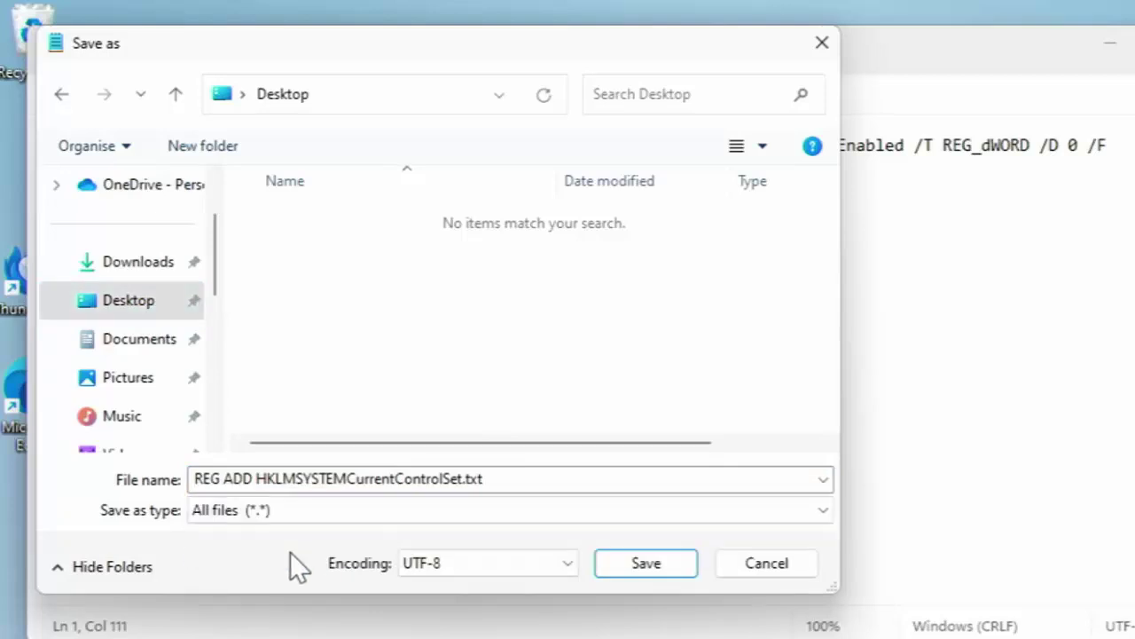
click(506, 480)
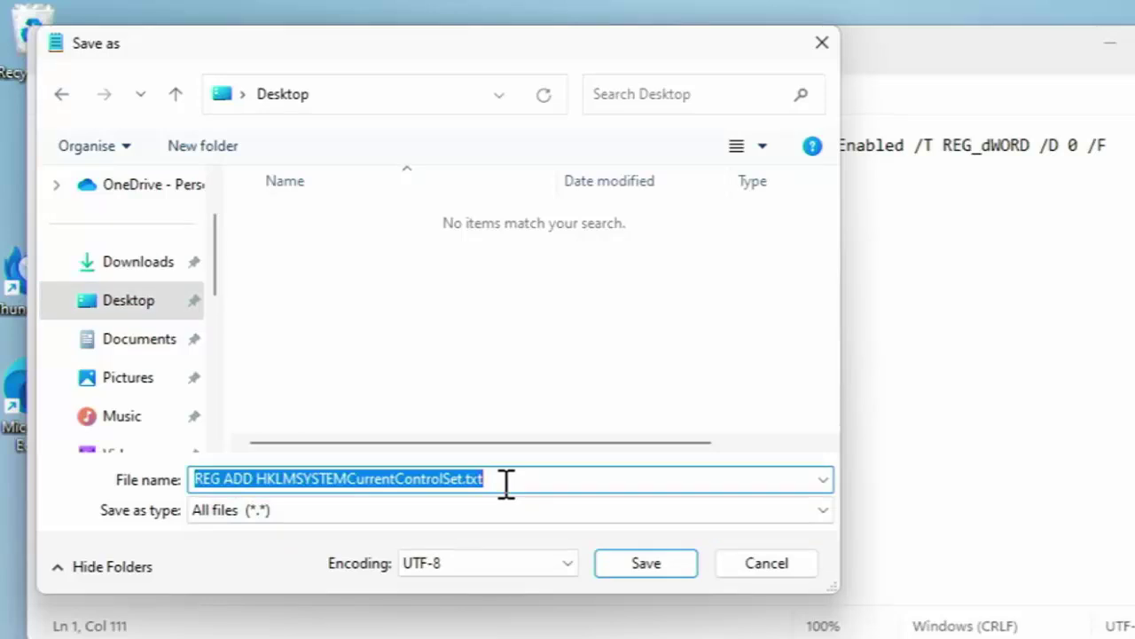
key(BackSpace)
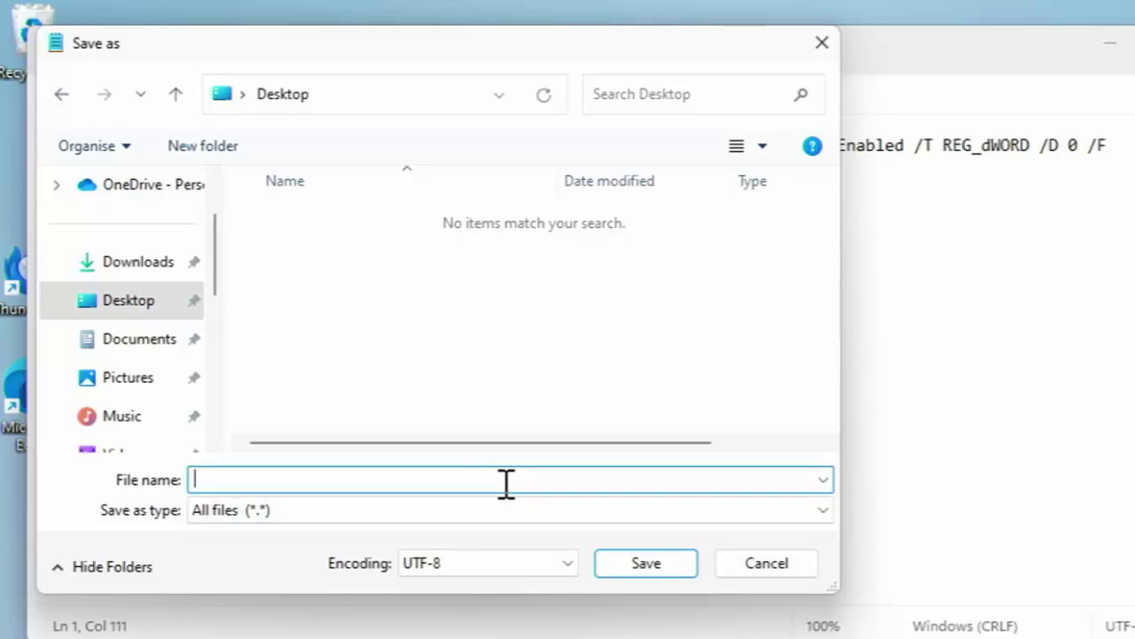
text(turnofffaststart)
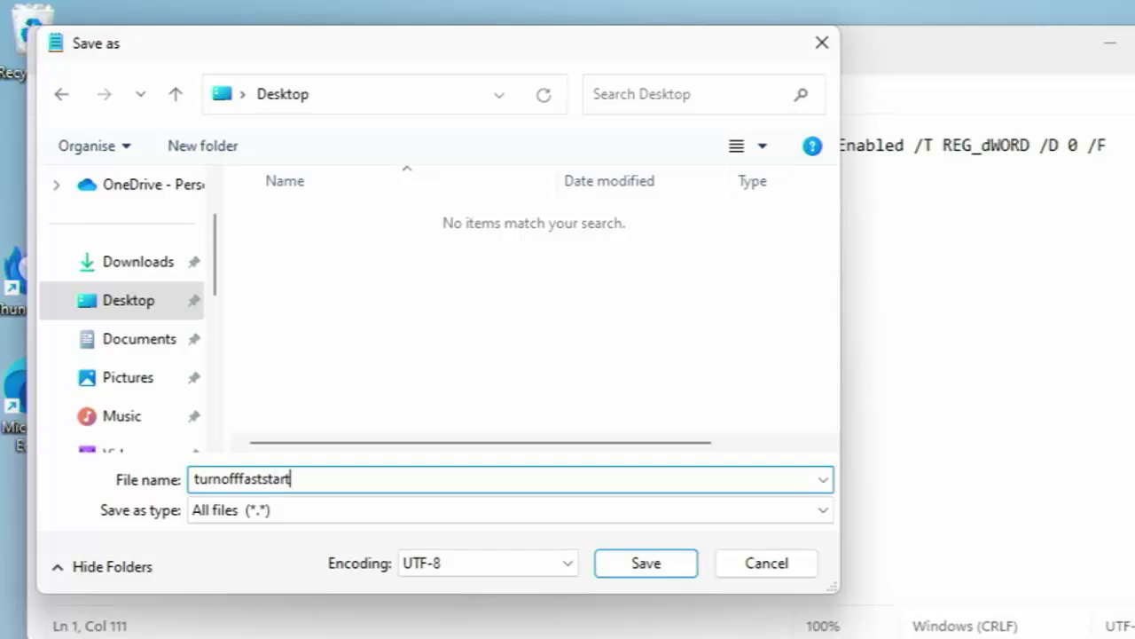
text(.bat)
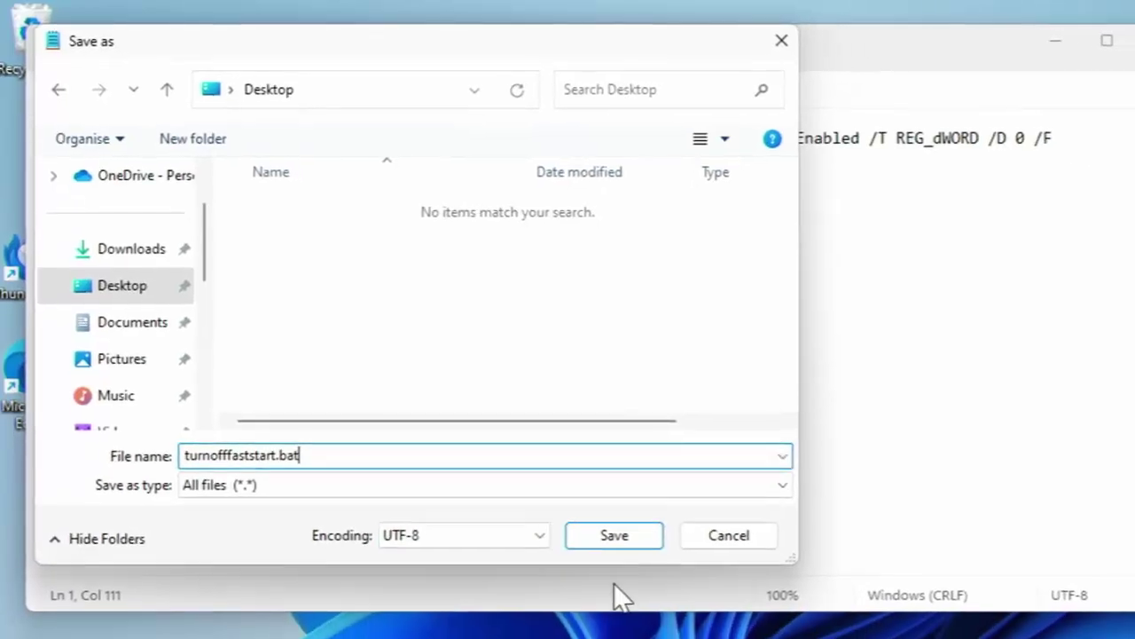
click(614, 540)
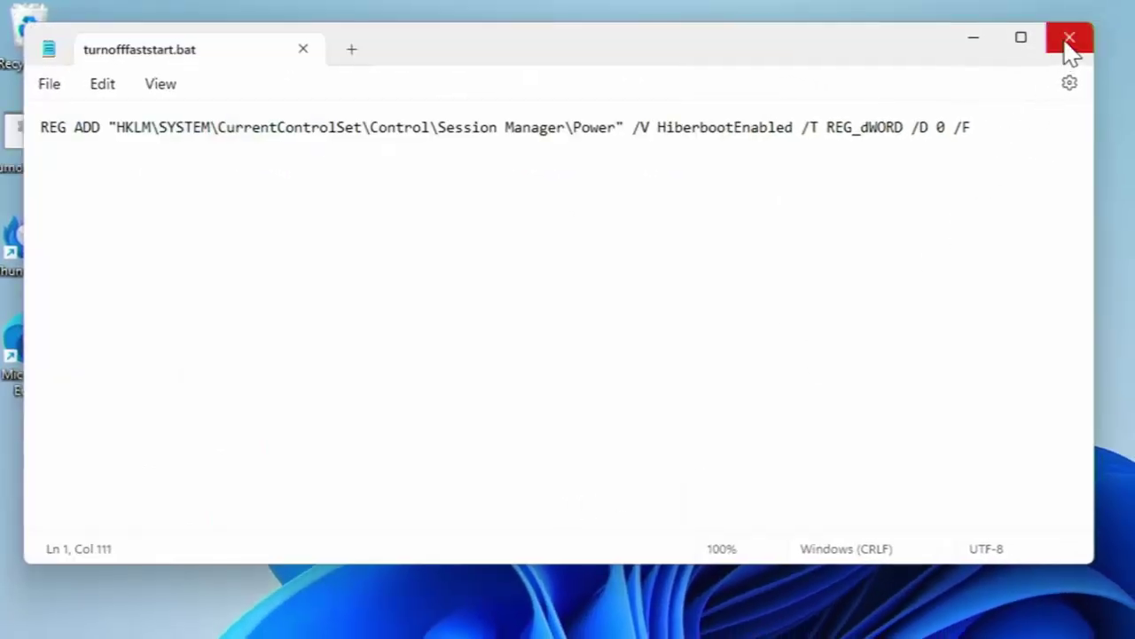
Close Notepad, confirm fast start-up is still ticked in Control Panel's power button settings, then close it
click(306, 50)
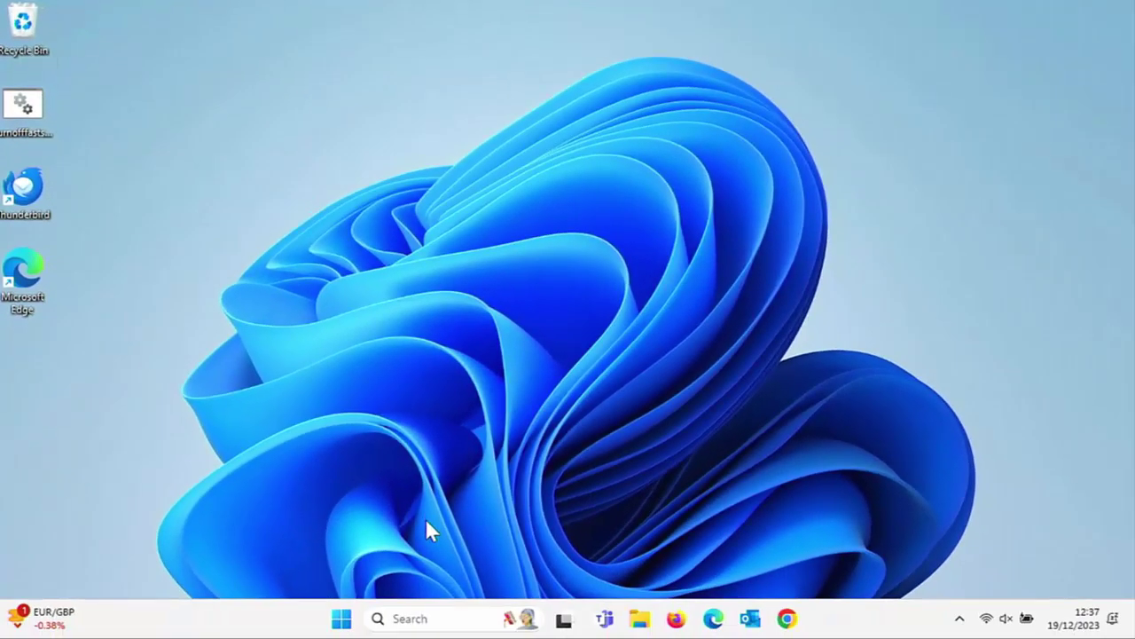
click(343, 621)
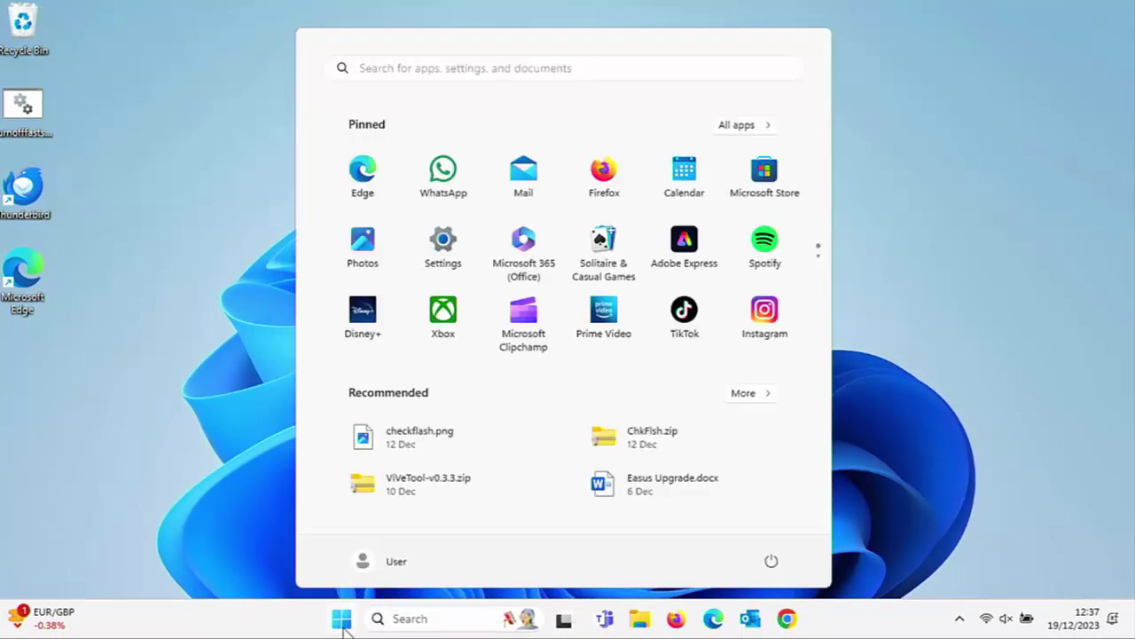
text(control)
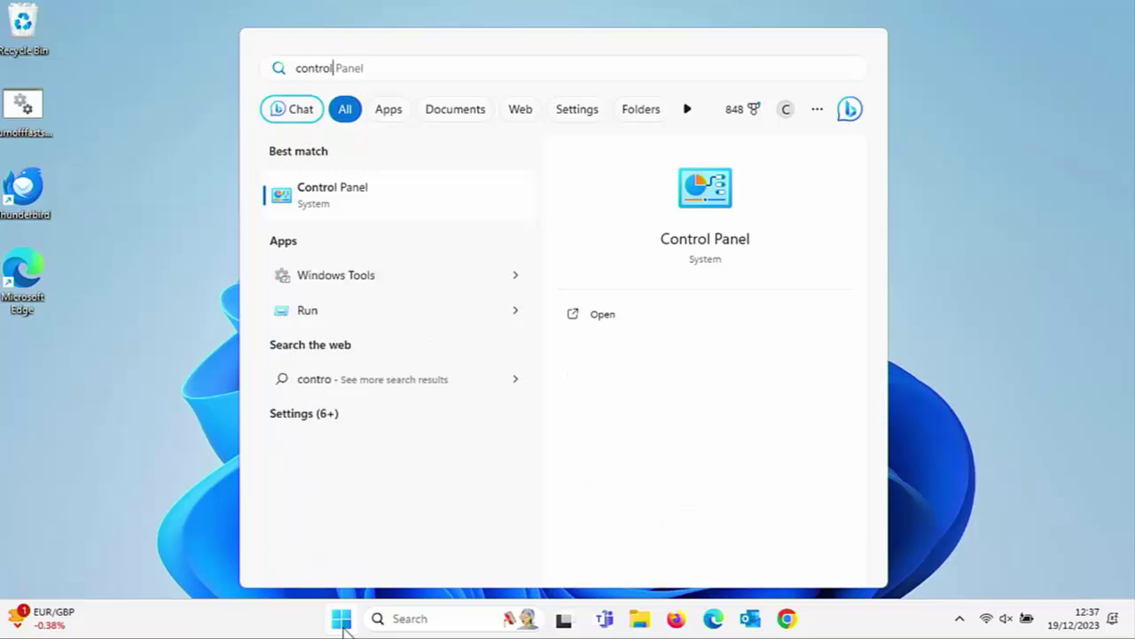
click(341, 207)
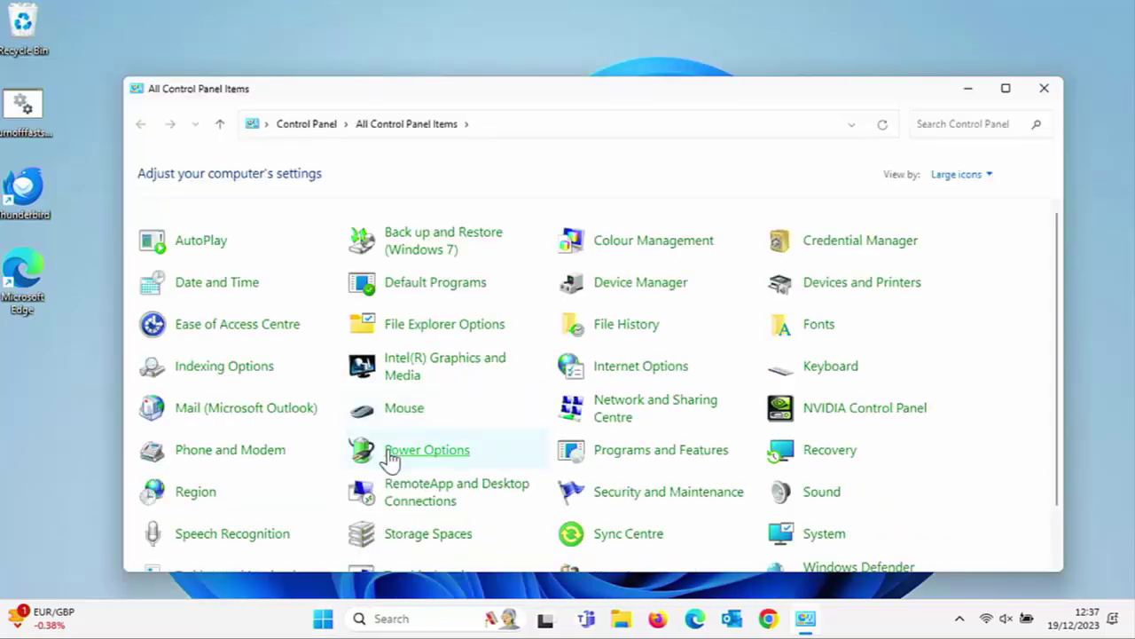
click(390, 458)
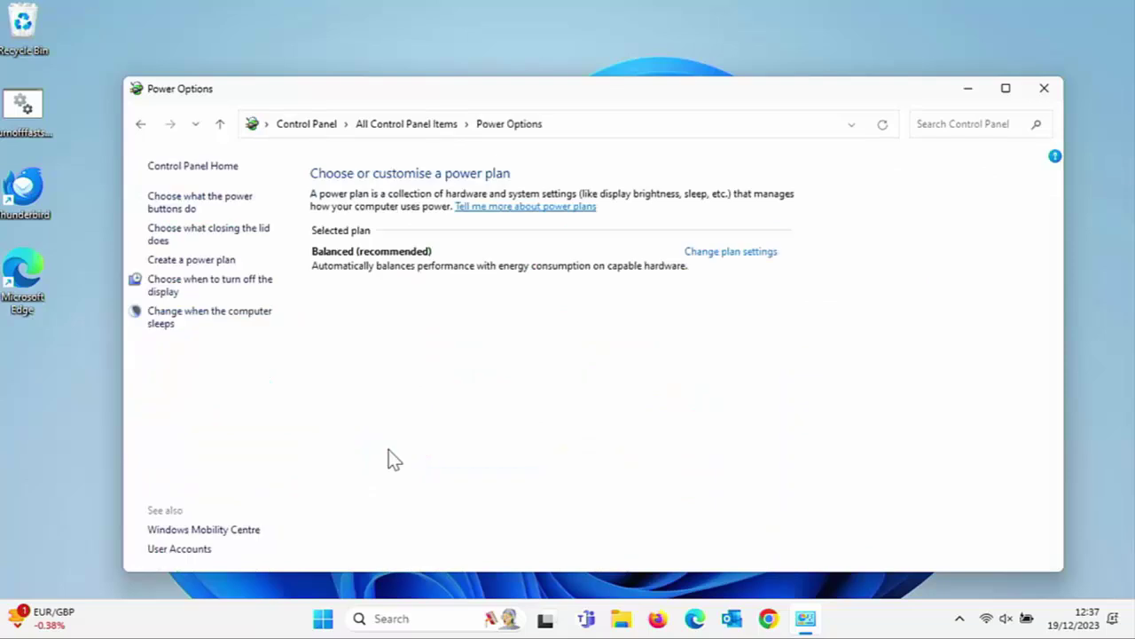
click(211, 201)
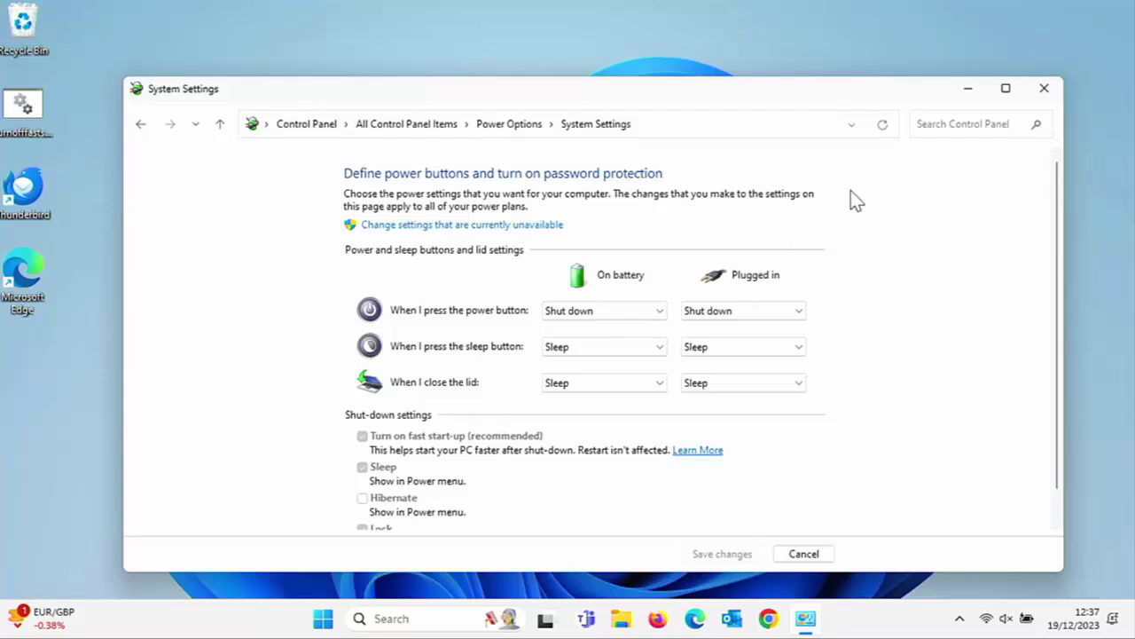
click(1033, 96)
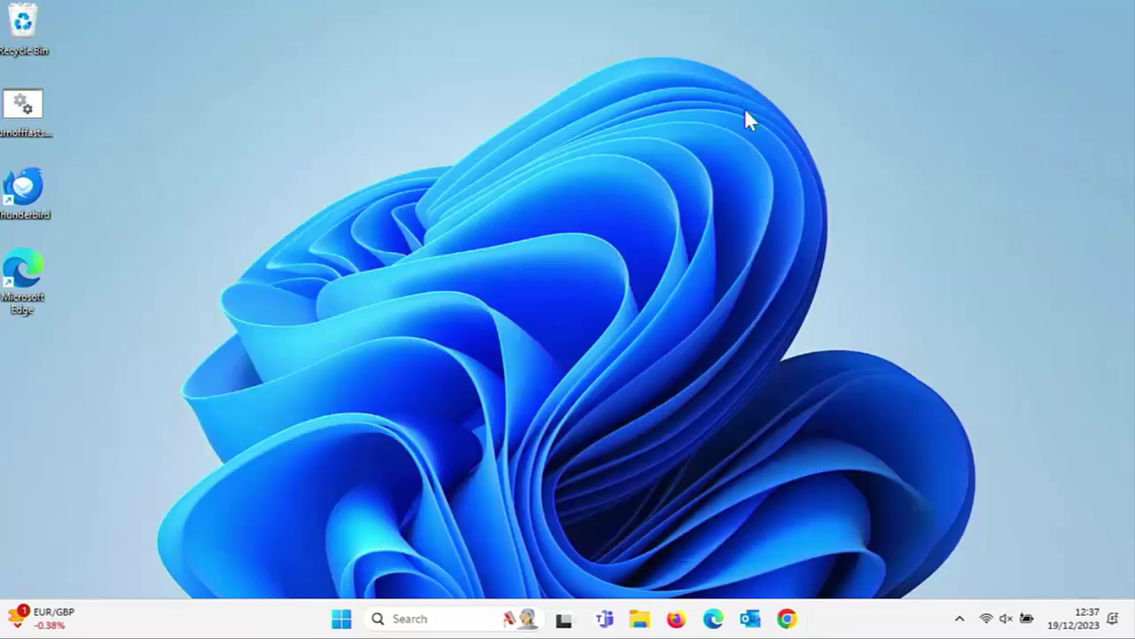
Run turnofffaststart.bat as administrator, approving the Windows Command Processor permission prompt
right_click(24, 113)
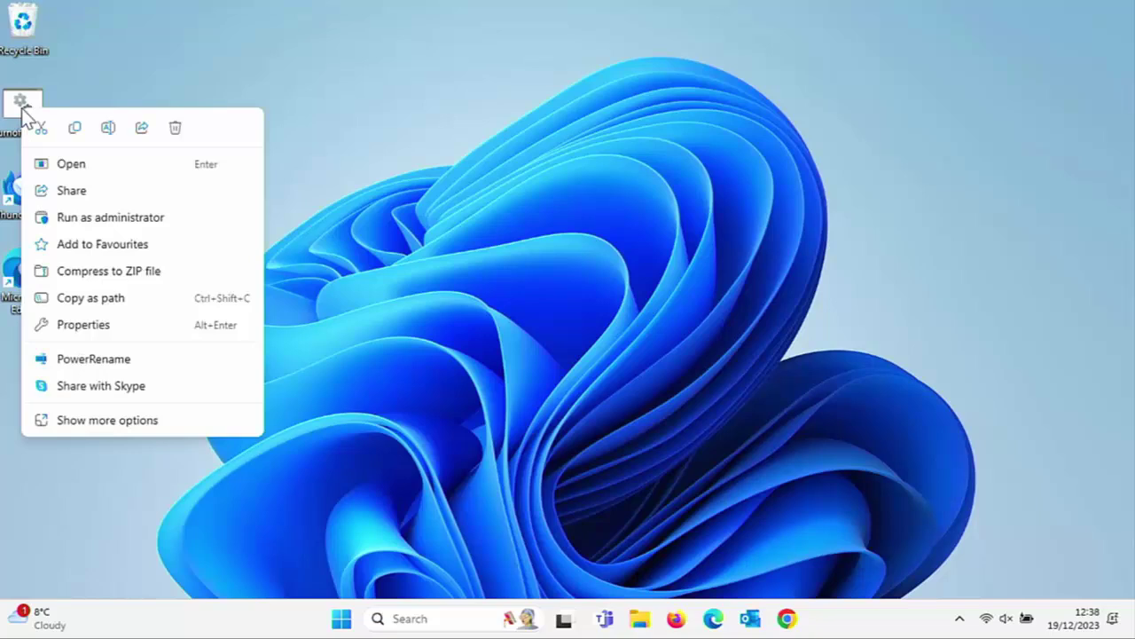
click(129, 222)
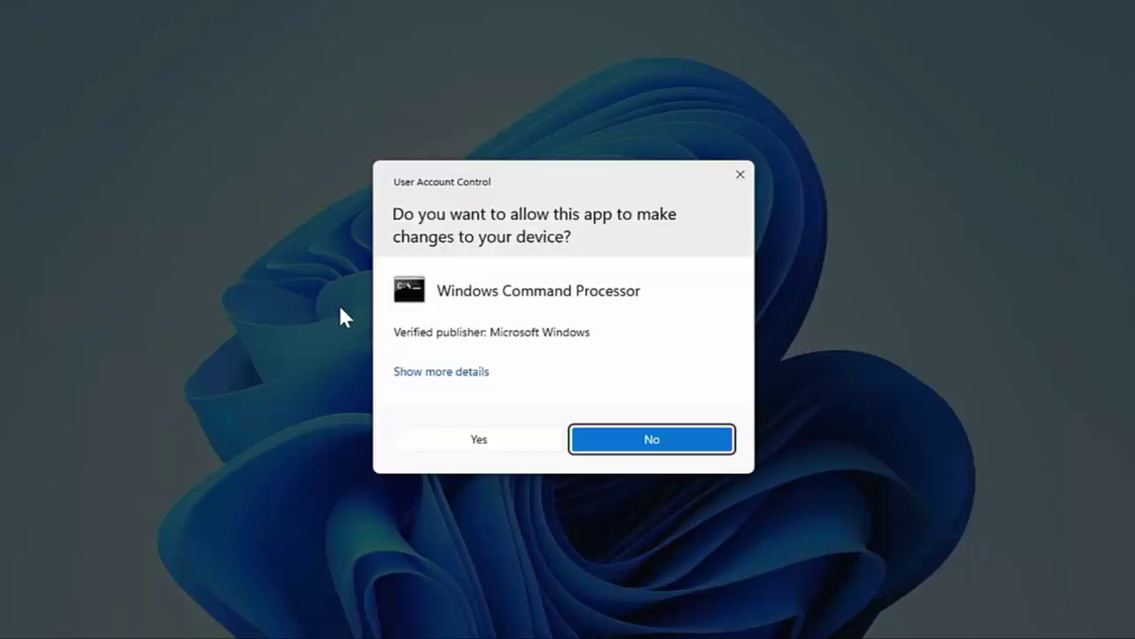
click(466, 441)
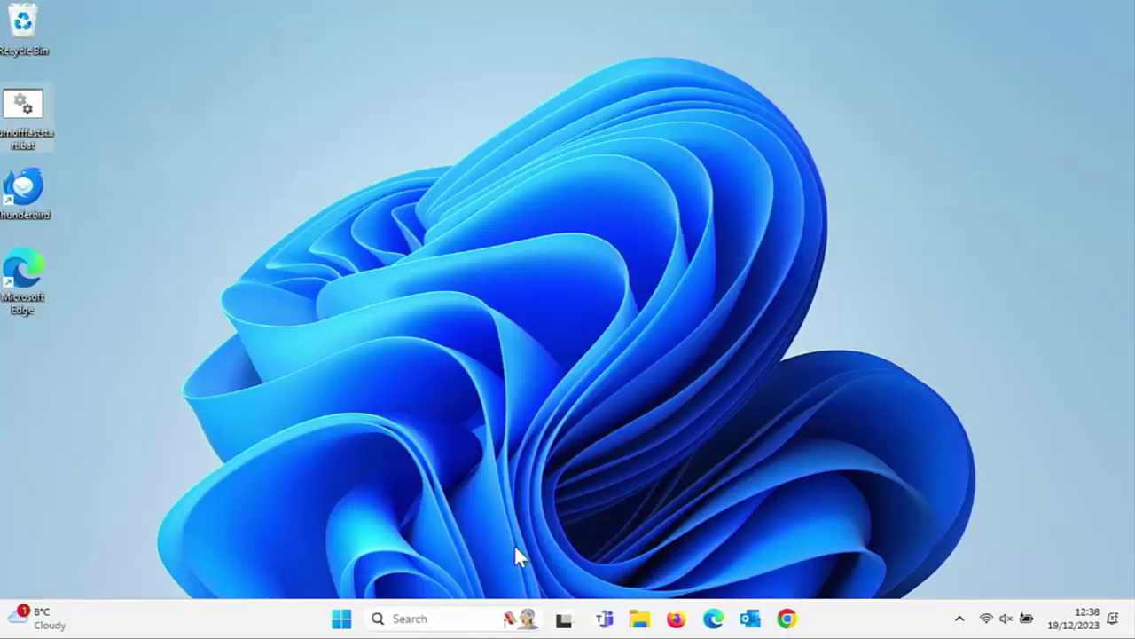
Go to Control Panel's Power Options settings for what the power buttons do
click(342, 620)
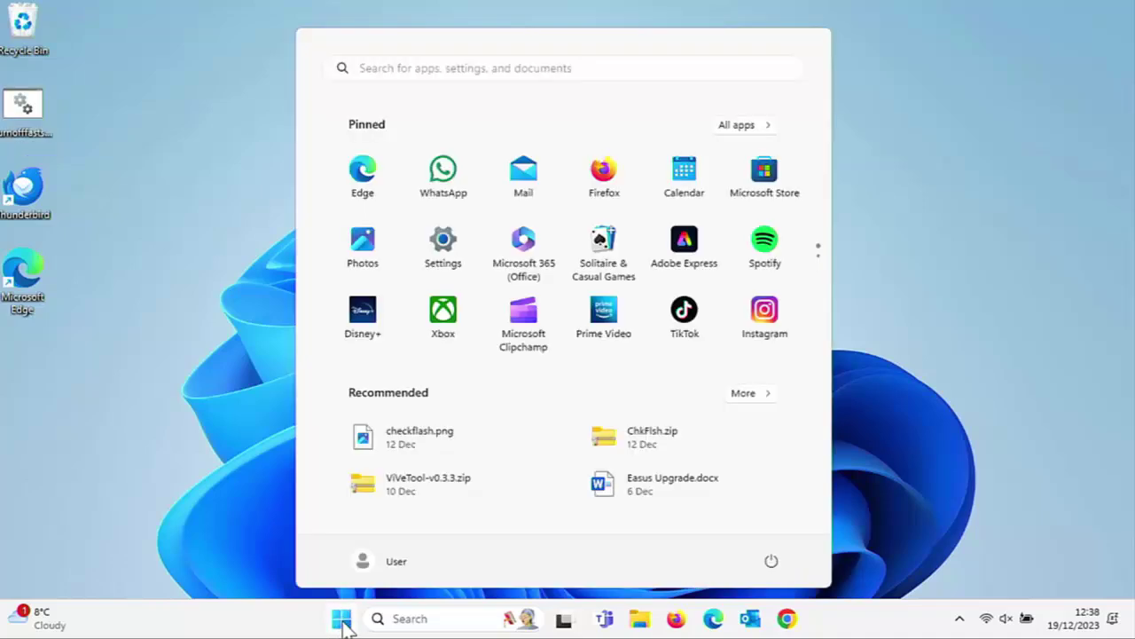
text(control)
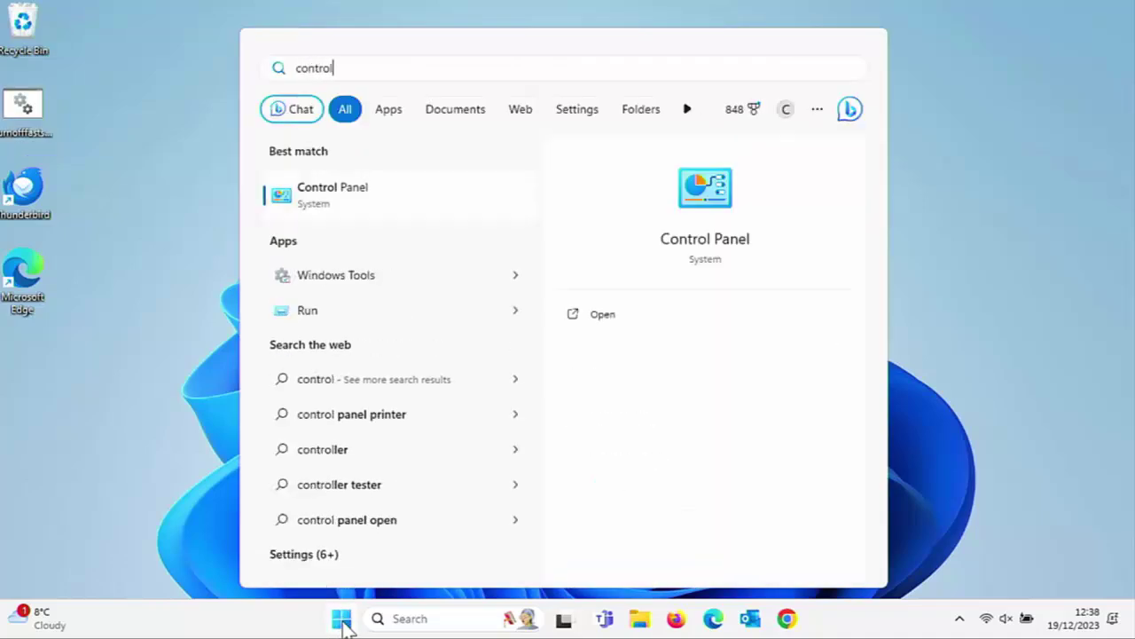
click(332, 197)
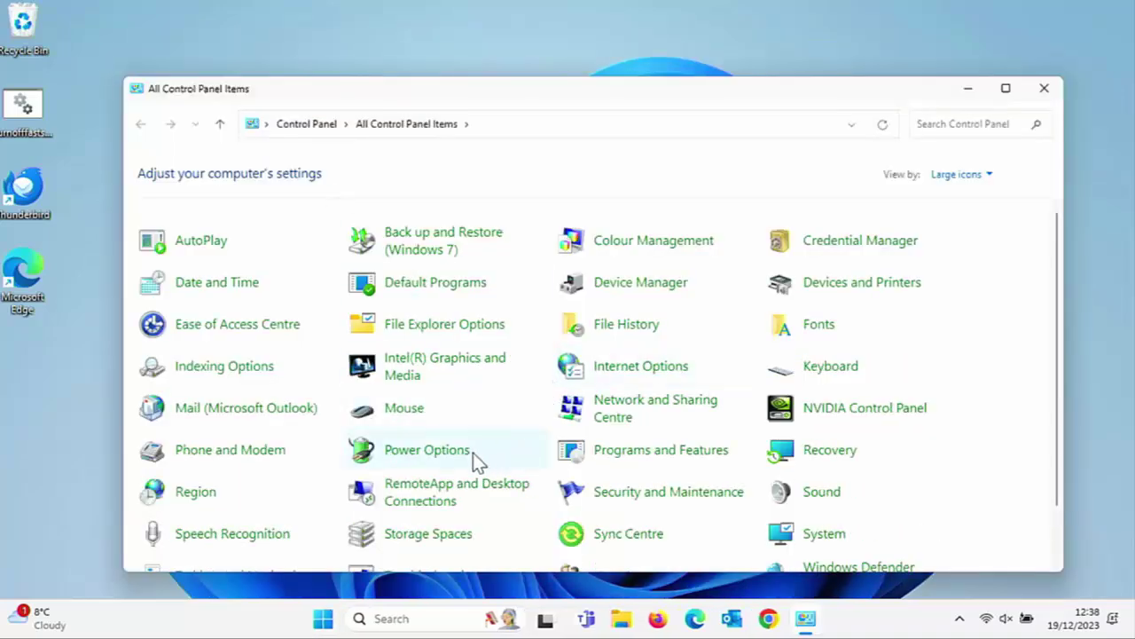
click(427, 450)
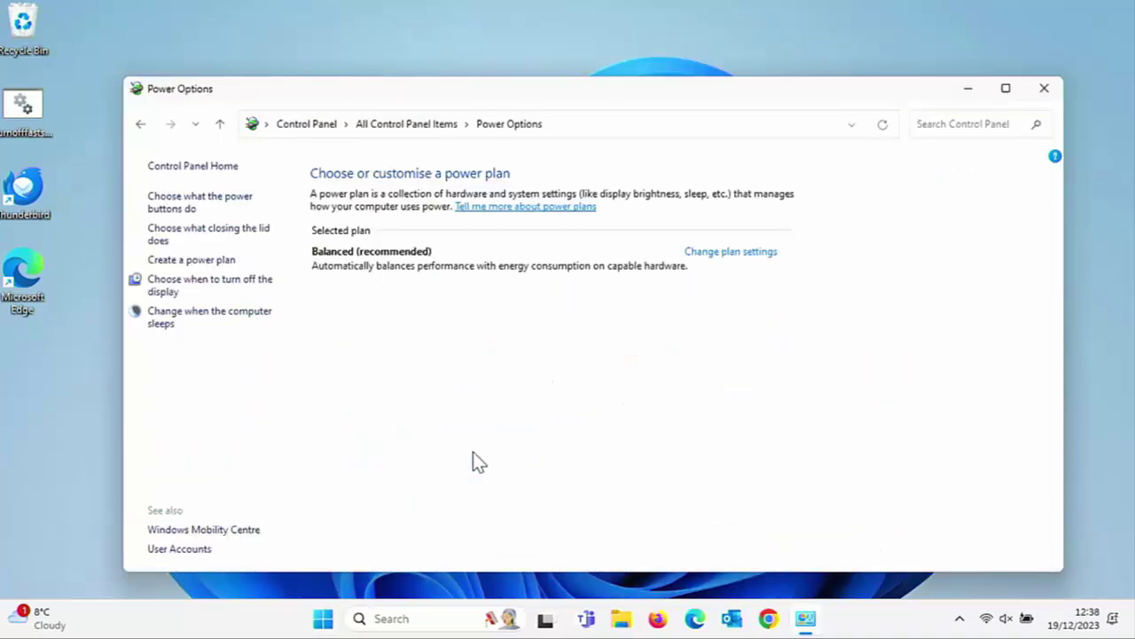
click(173, 204)
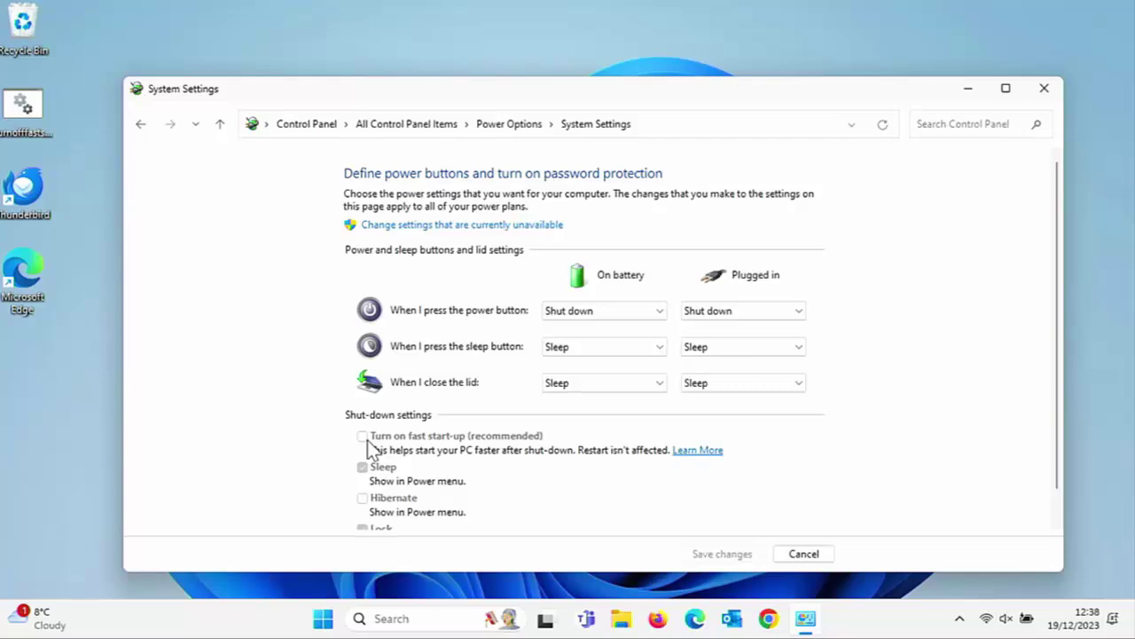
Unlock the shut-down settings, tick Turn on fast start-up, save changes, and close the window
click(433, 227)
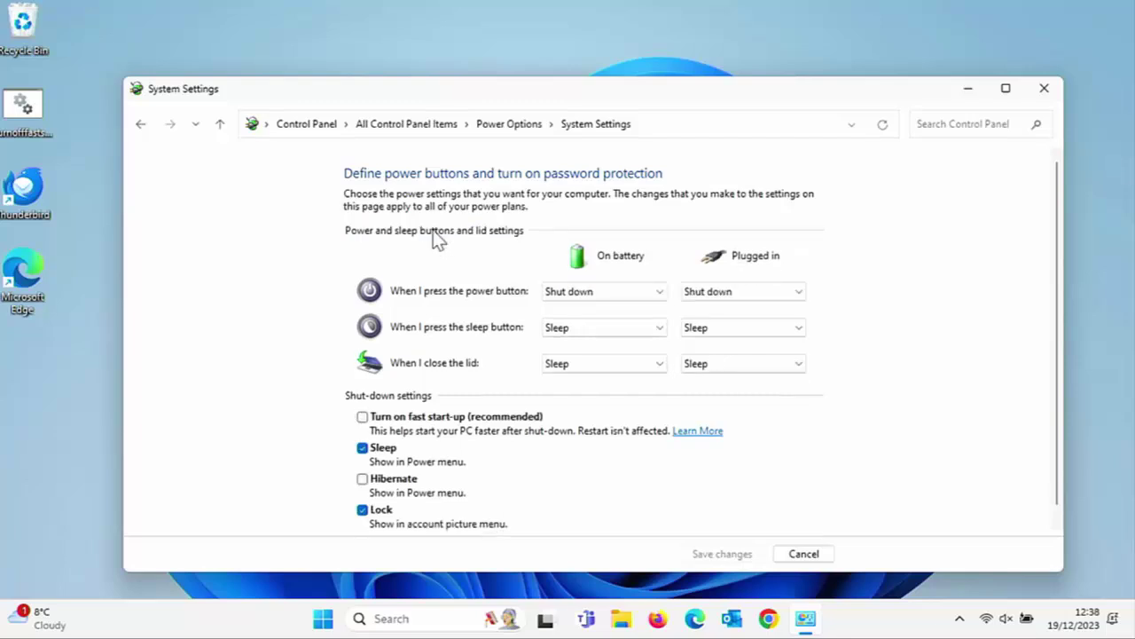
click(362, 416)
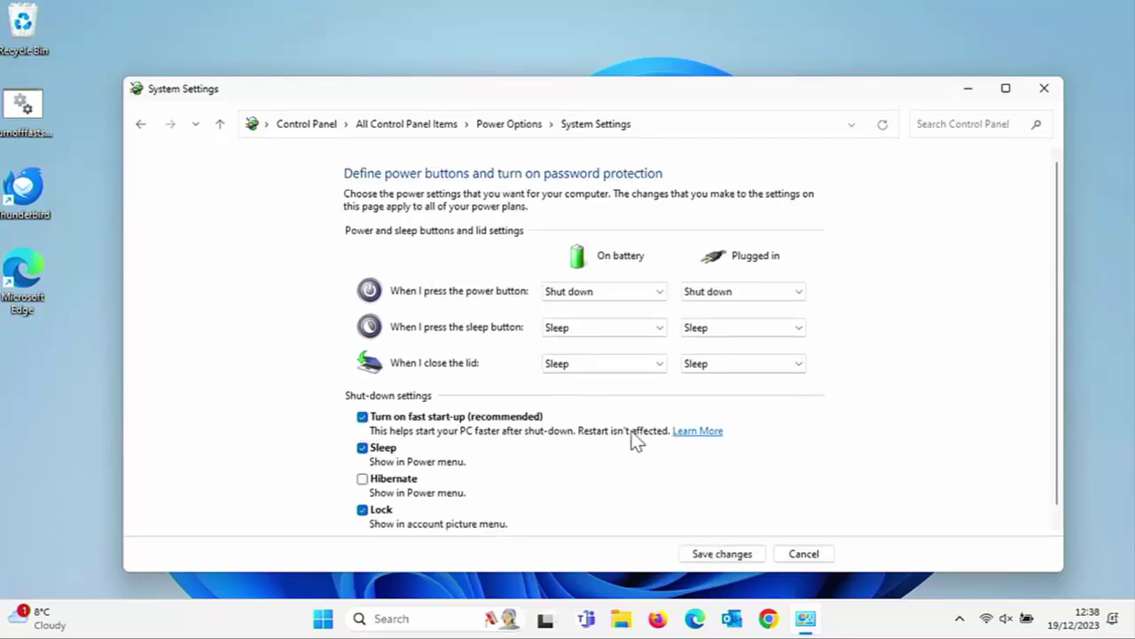
click(709, 555)
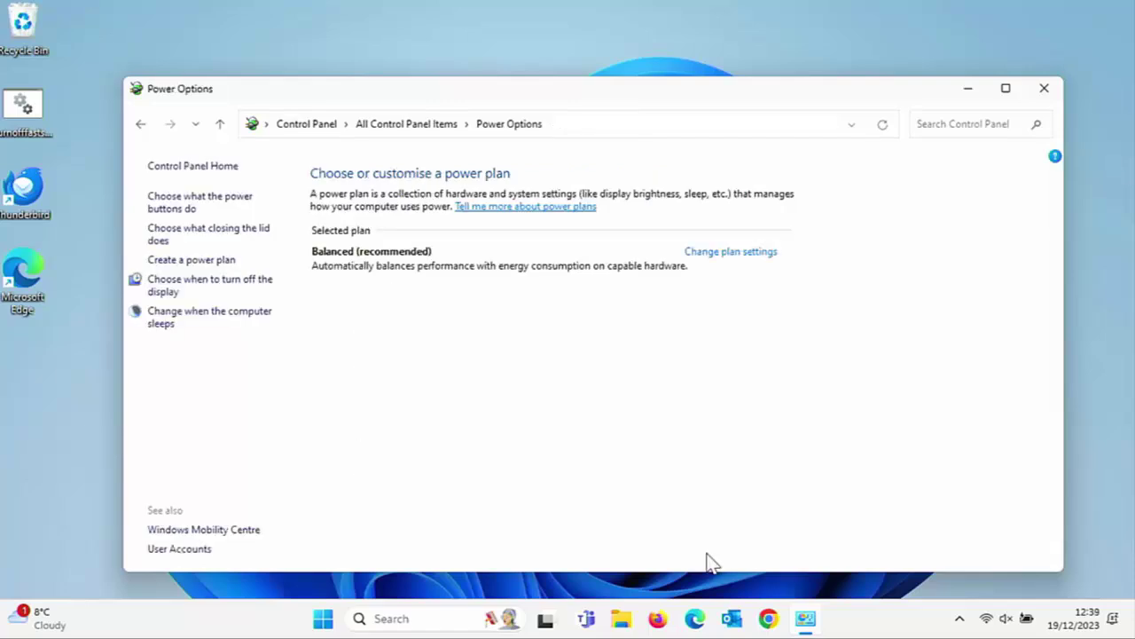
click(1046, 91)
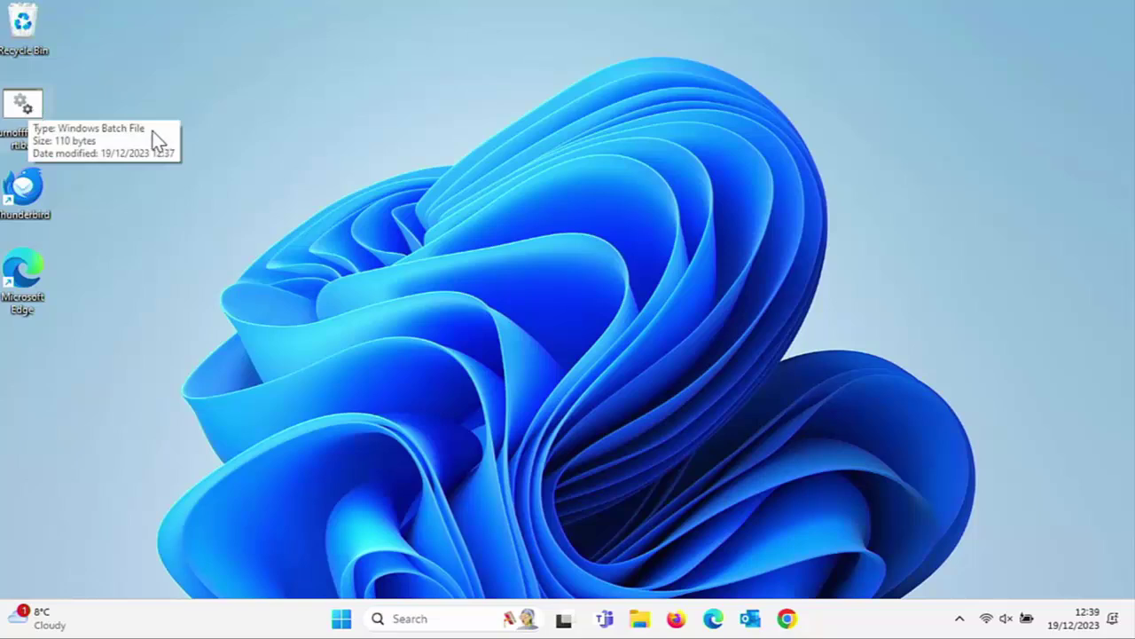
Cut turnofffaststart.bat from the desktop using the full context menu
right_click(12, 110)
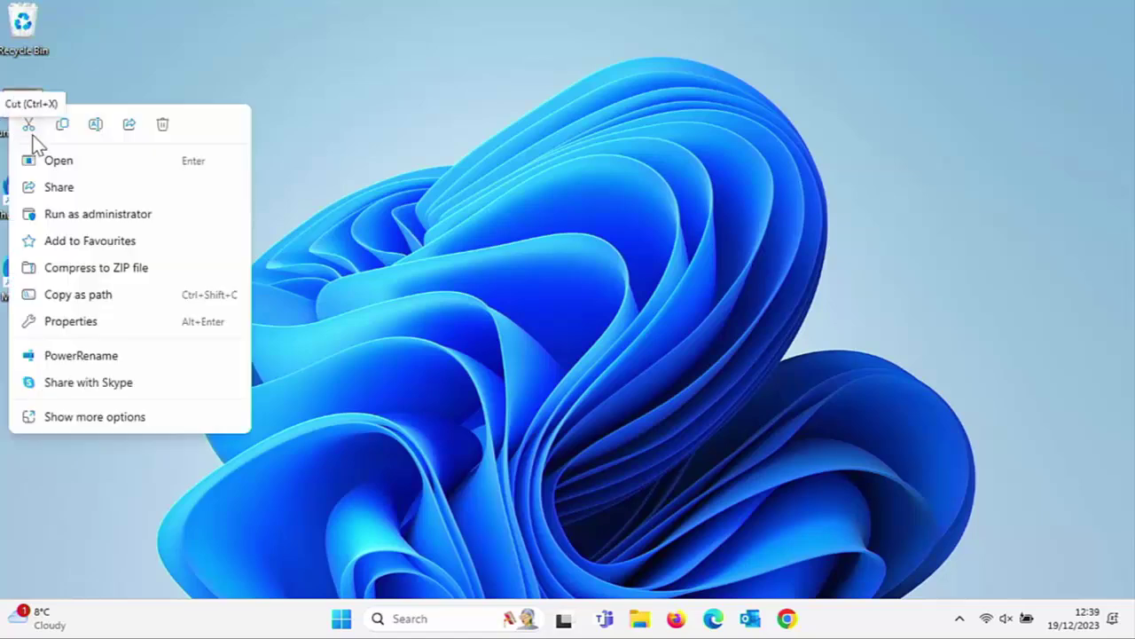
click(90, 415)
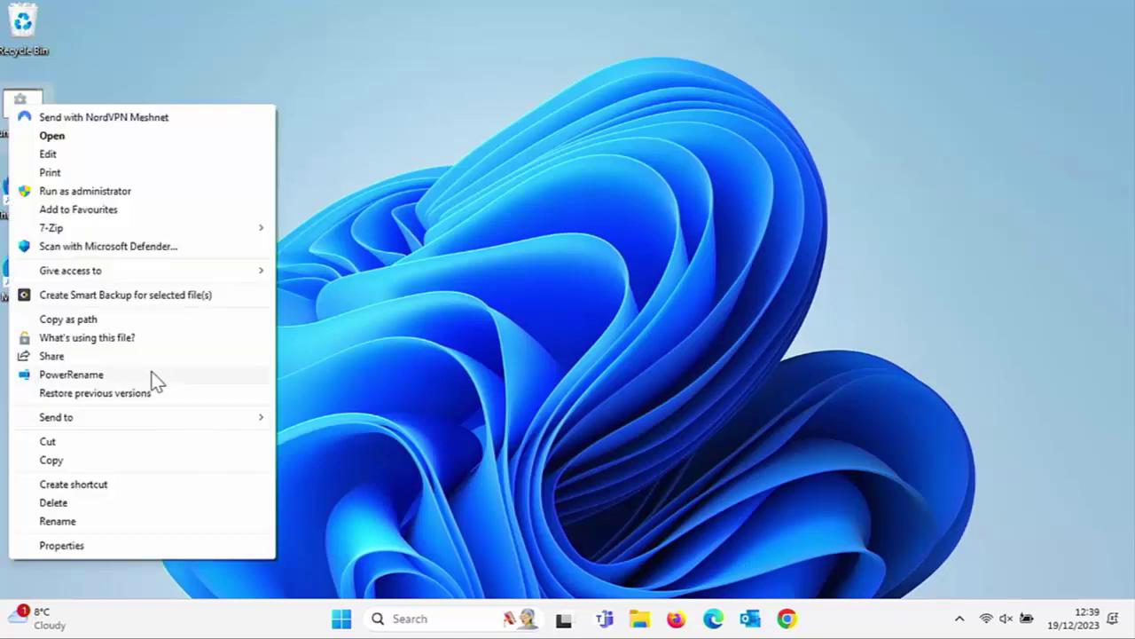
click(82, 441)
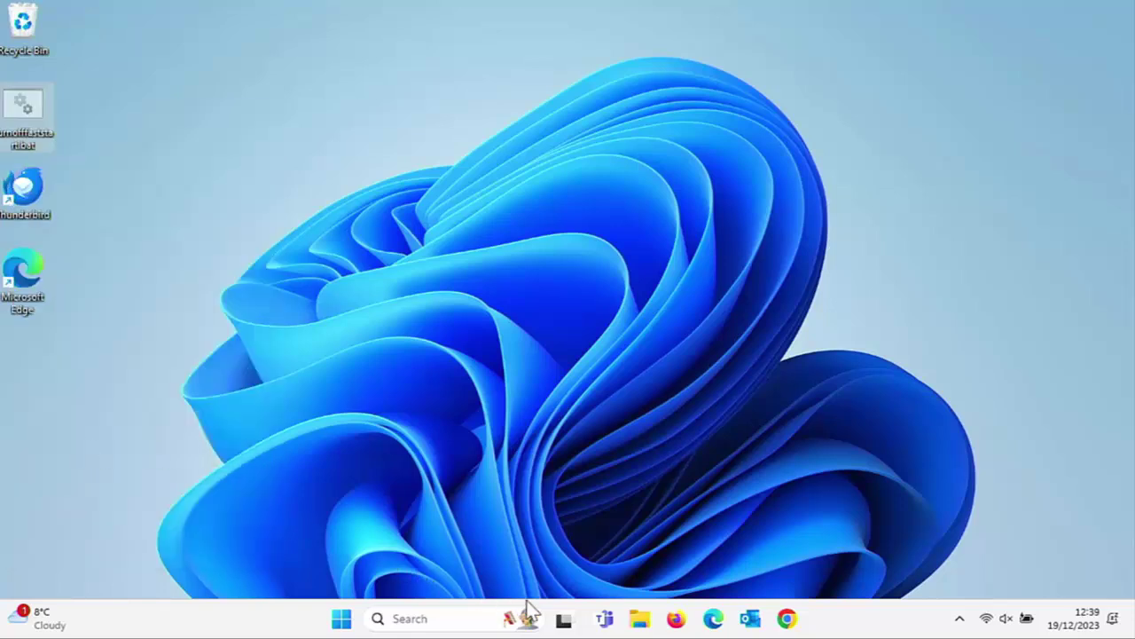
Paste turnofffaststart.bat into the root of Local Disk (C:), granting administrator permission
click(641, 621)
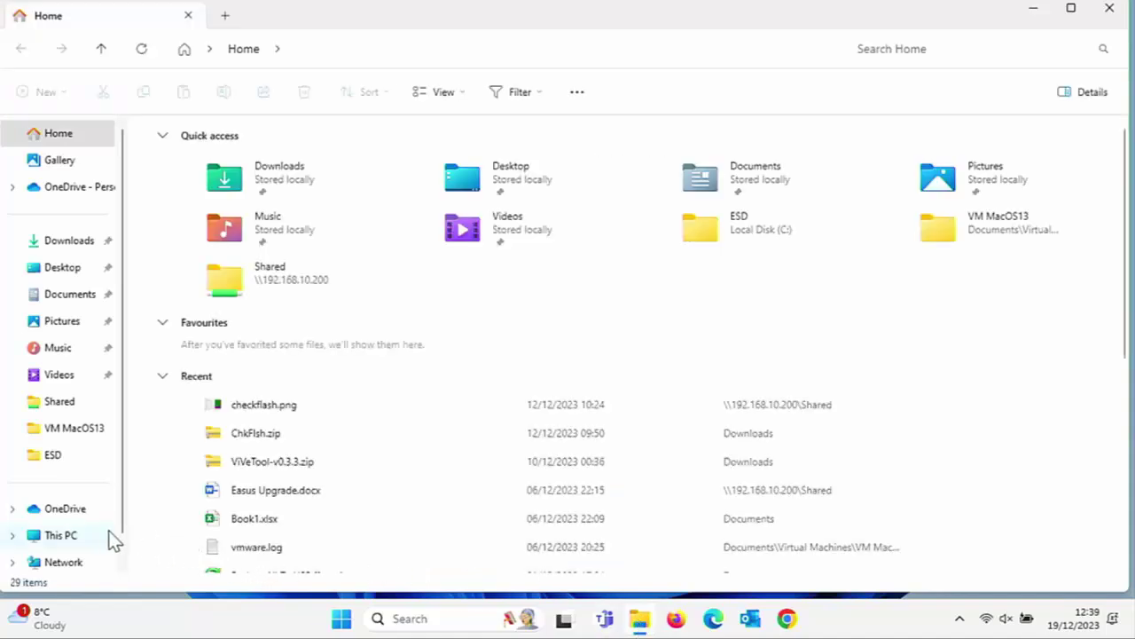
click(77, 538)
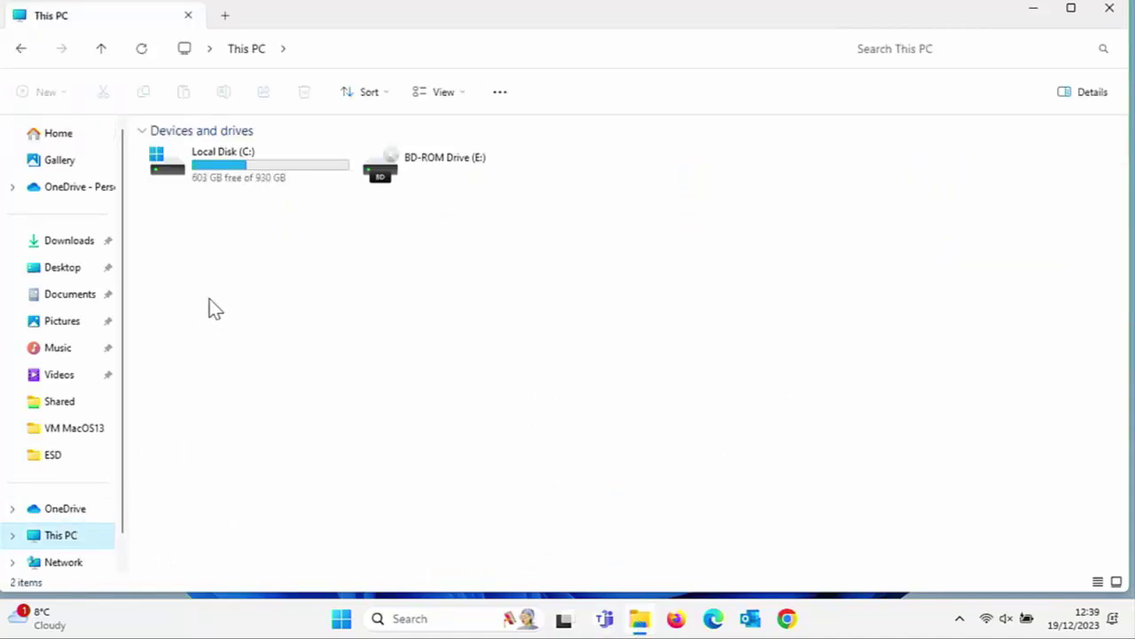
double_click(259, 159)
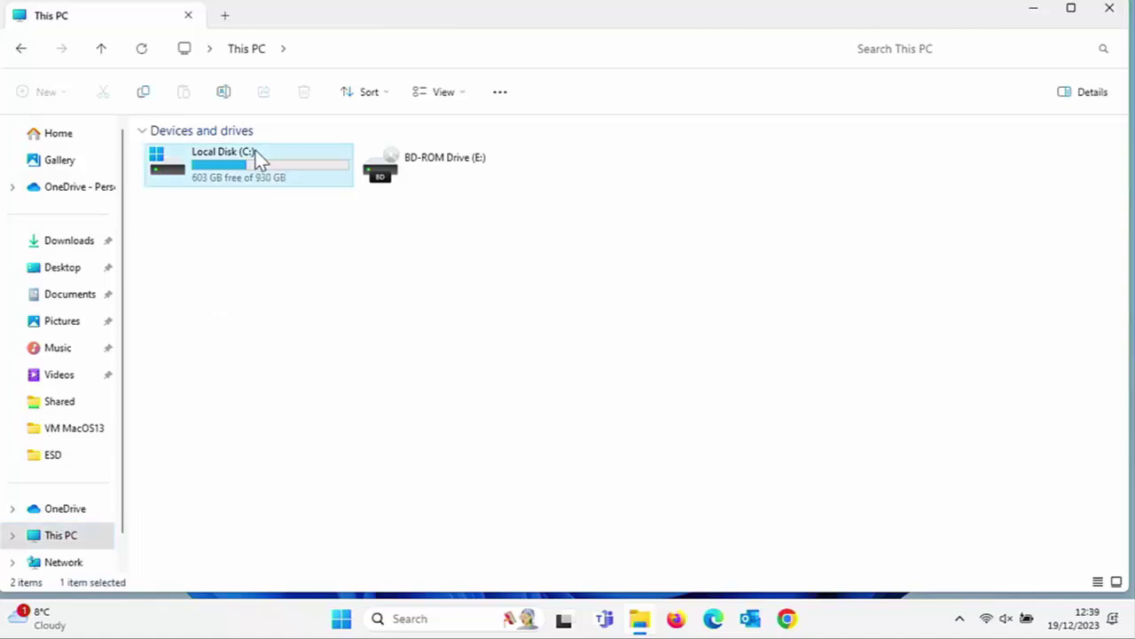
right_click(836, 359)
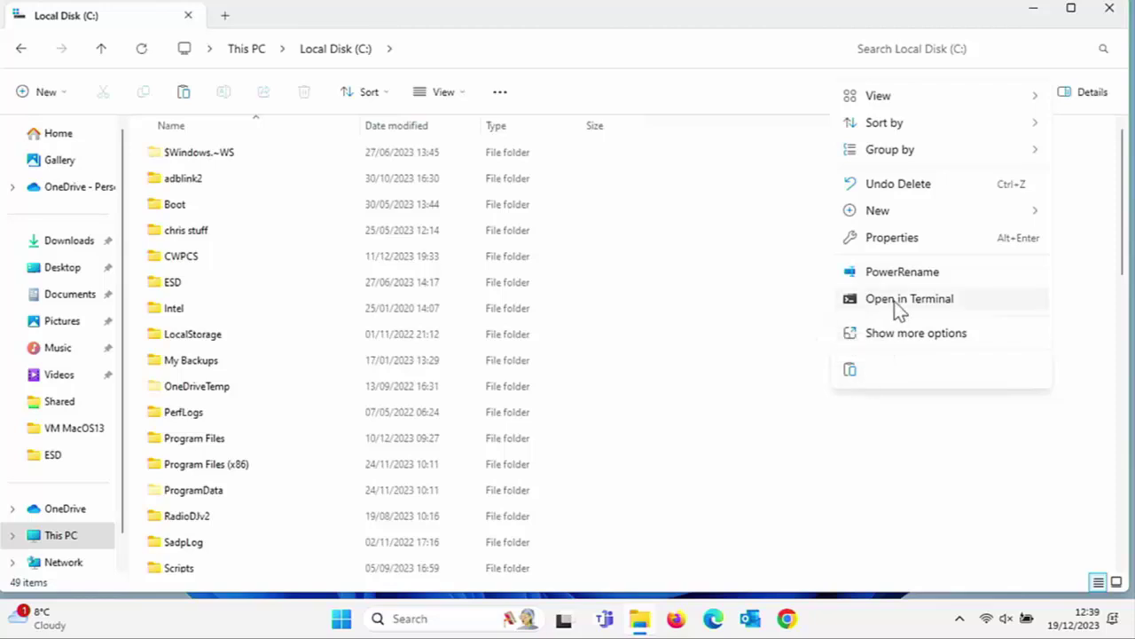
click(889, 333)
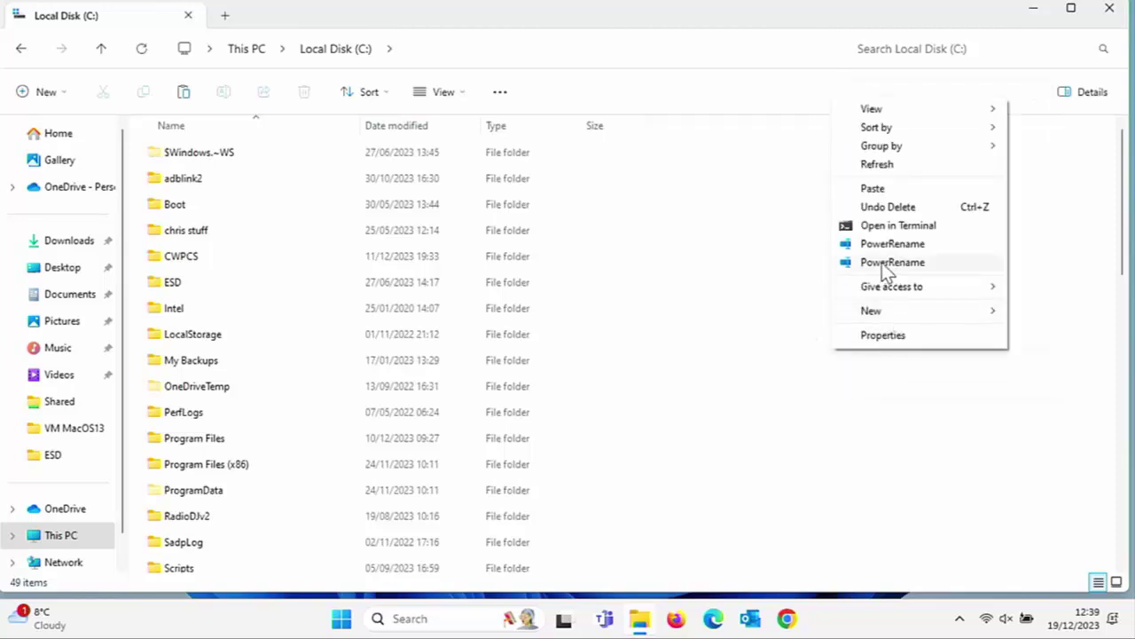
click(878, 191)
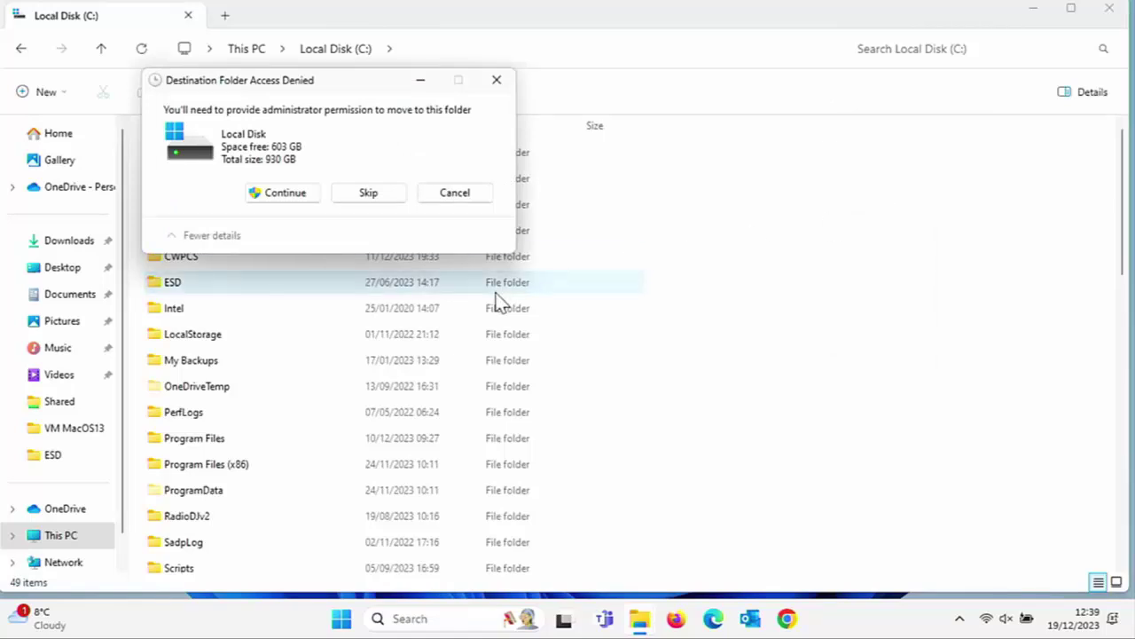
click(274, 202)
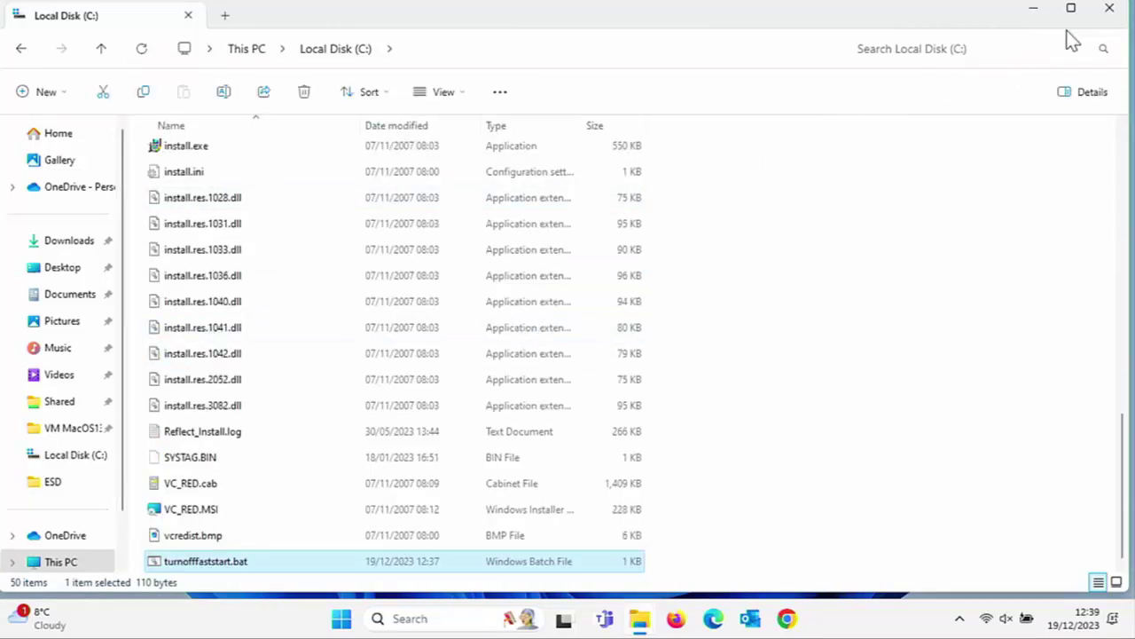
Close File Explorer and launch Task Scheduler from Control Panel's Windows Tools
click(1120, 9)
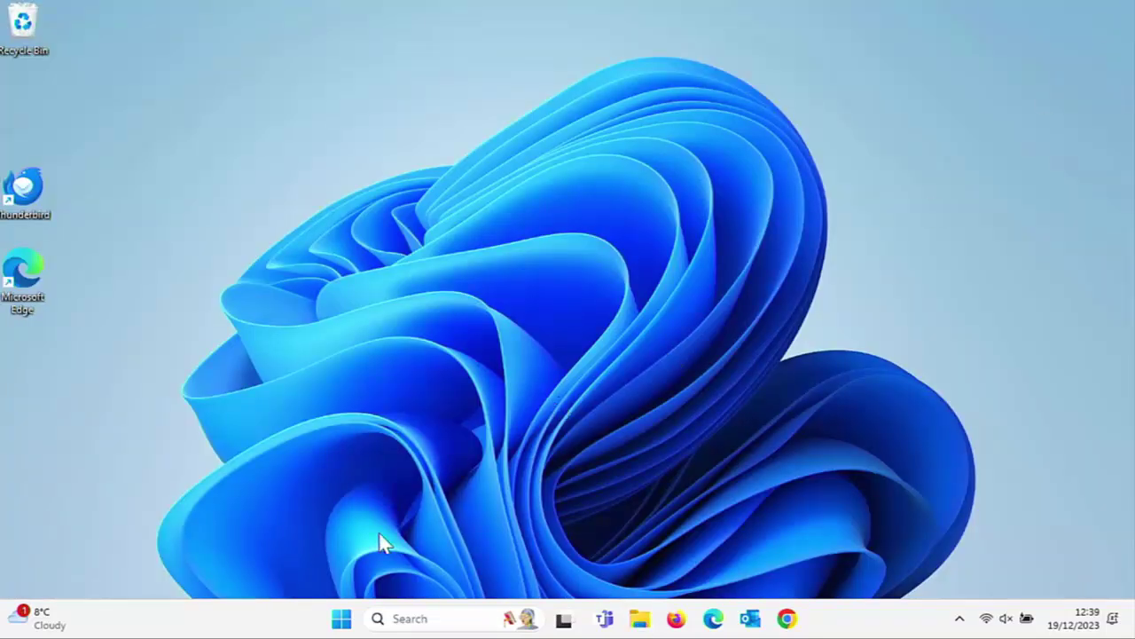
click(337, 624)
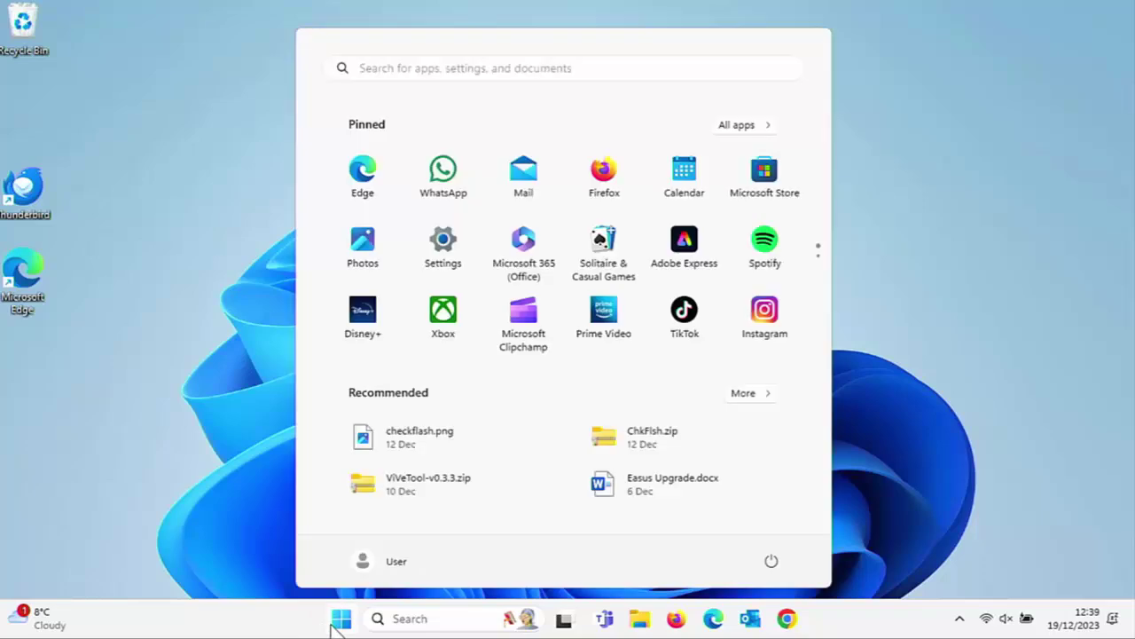
text(control)
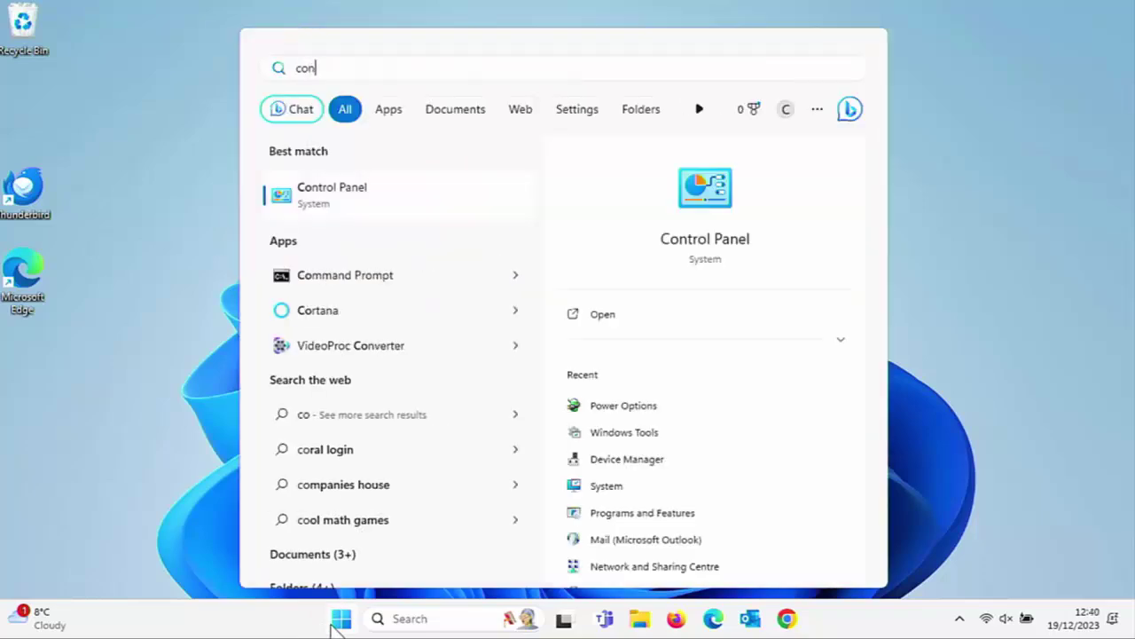
click(319, 197)
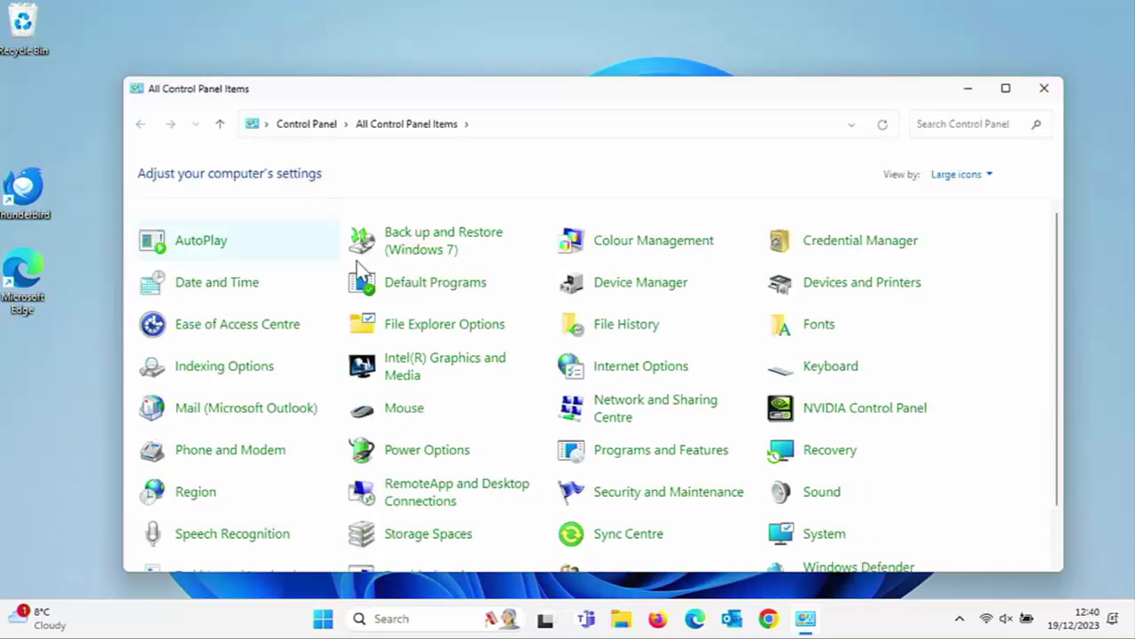
scroll(426, 443, down, 2)
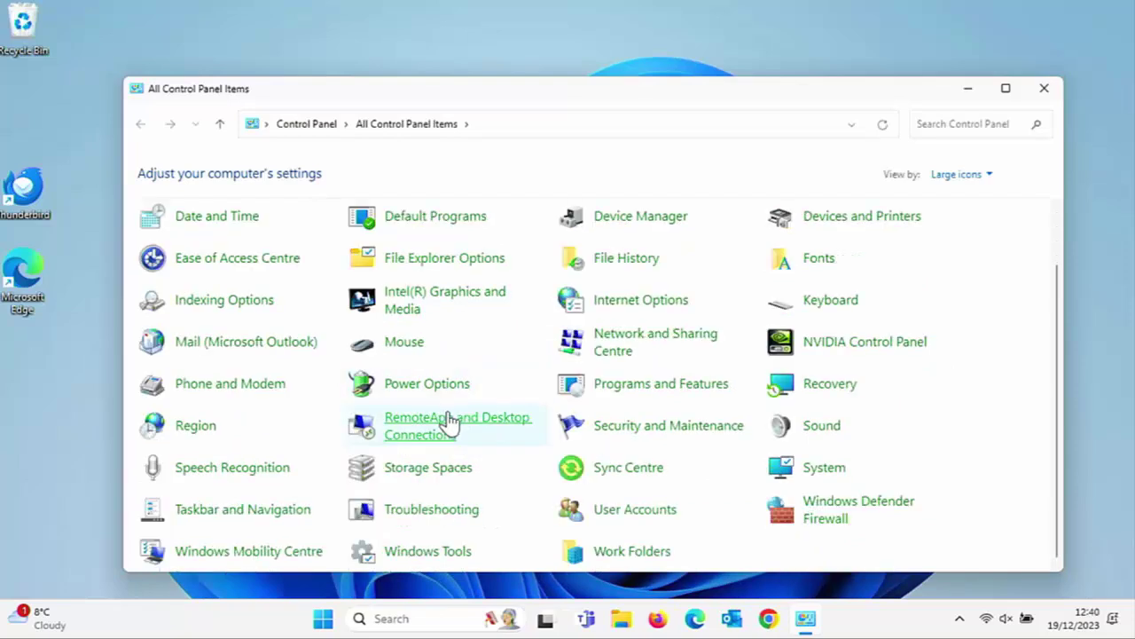
click(441, 551)
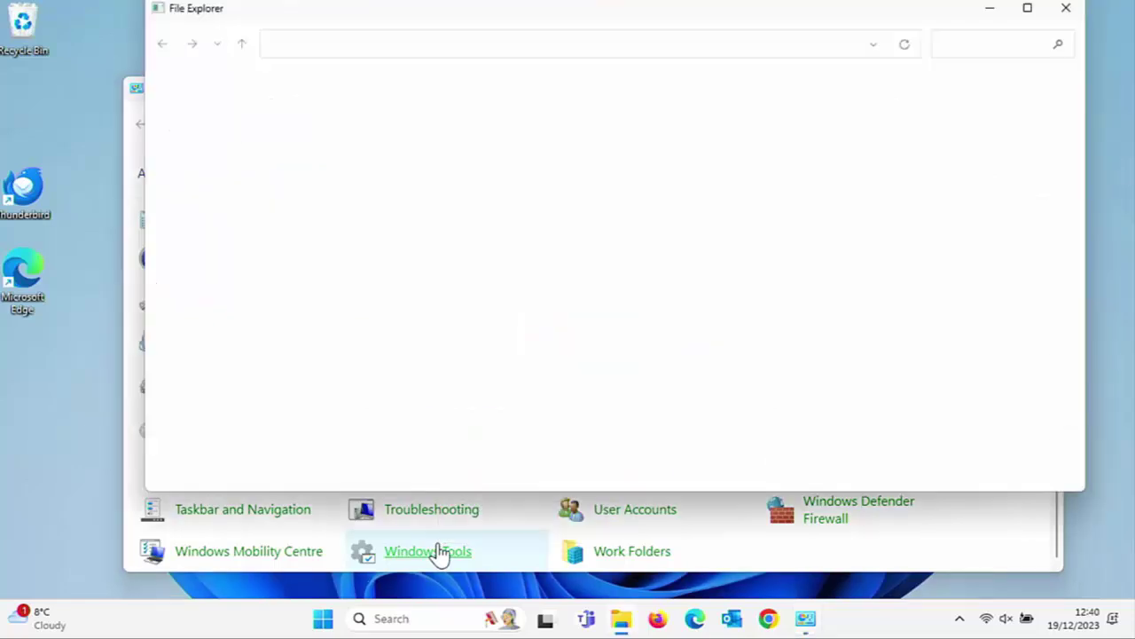
scroll(505, 337, down, 3)
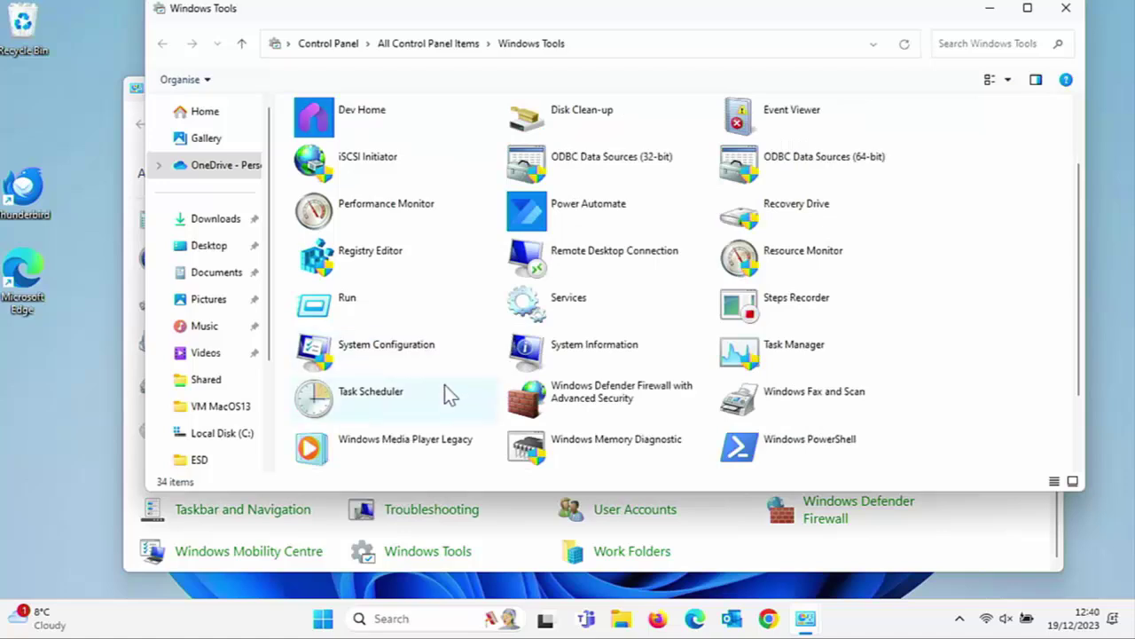
double_click(371, 395)
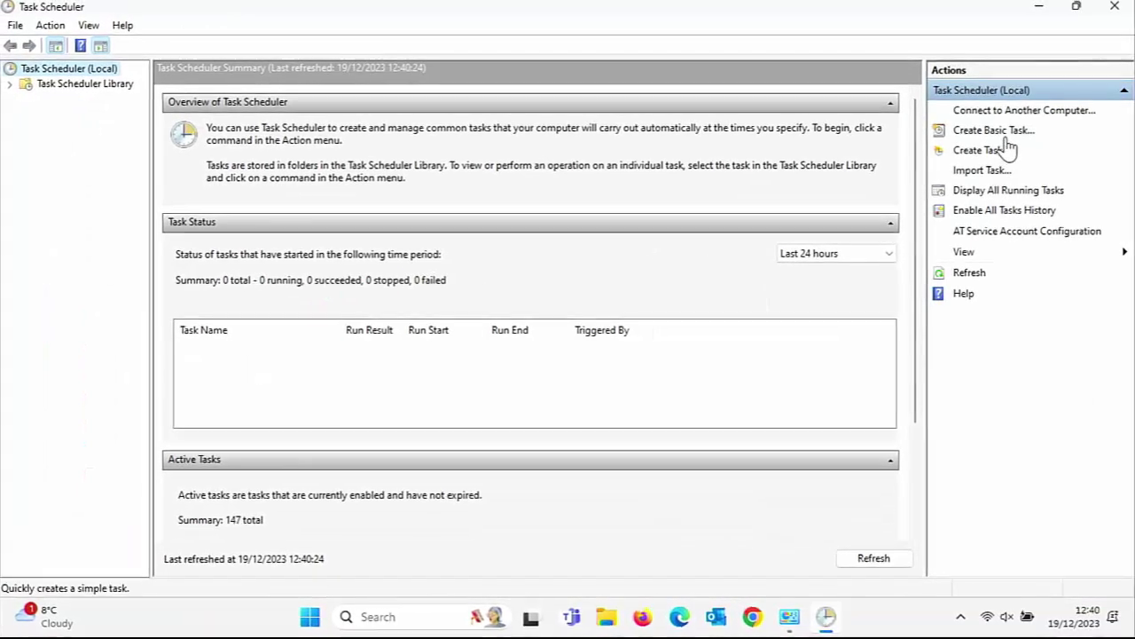
Create a basic task named turnofffaststartup, triggered when I log on, with a Start a program action
click(992, 133)
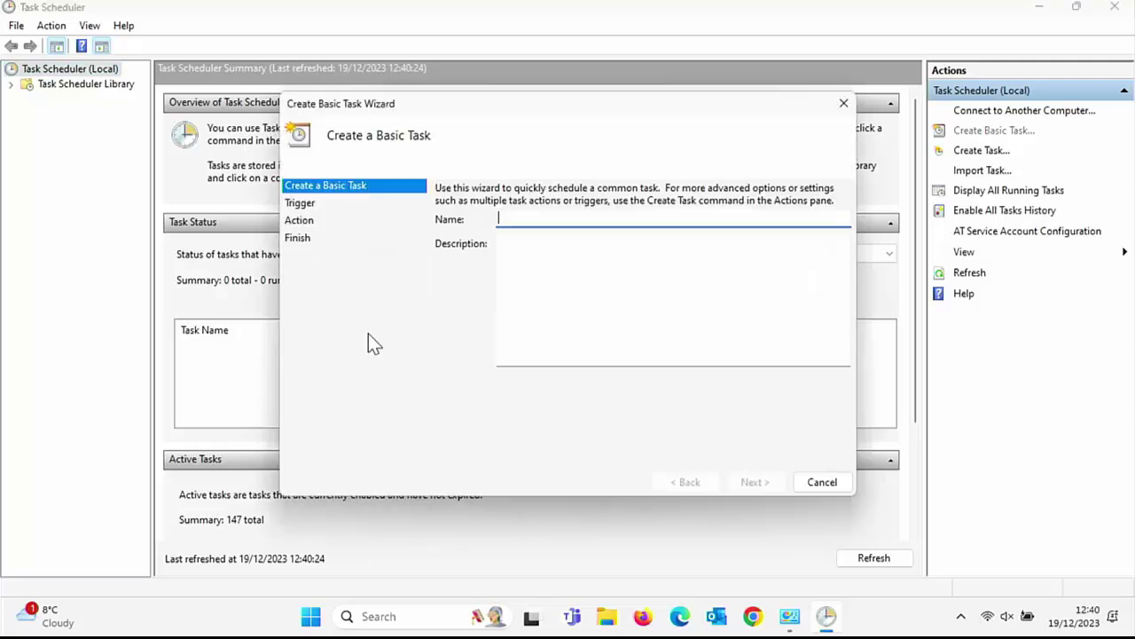
text(turnofffaststartup)
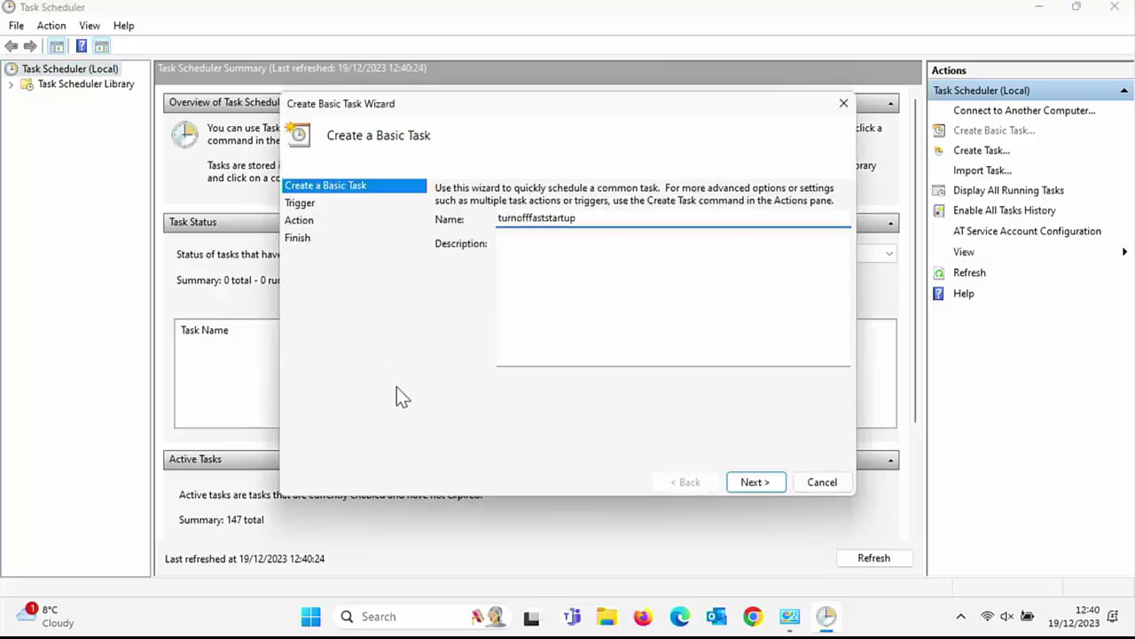
click(752, 481)
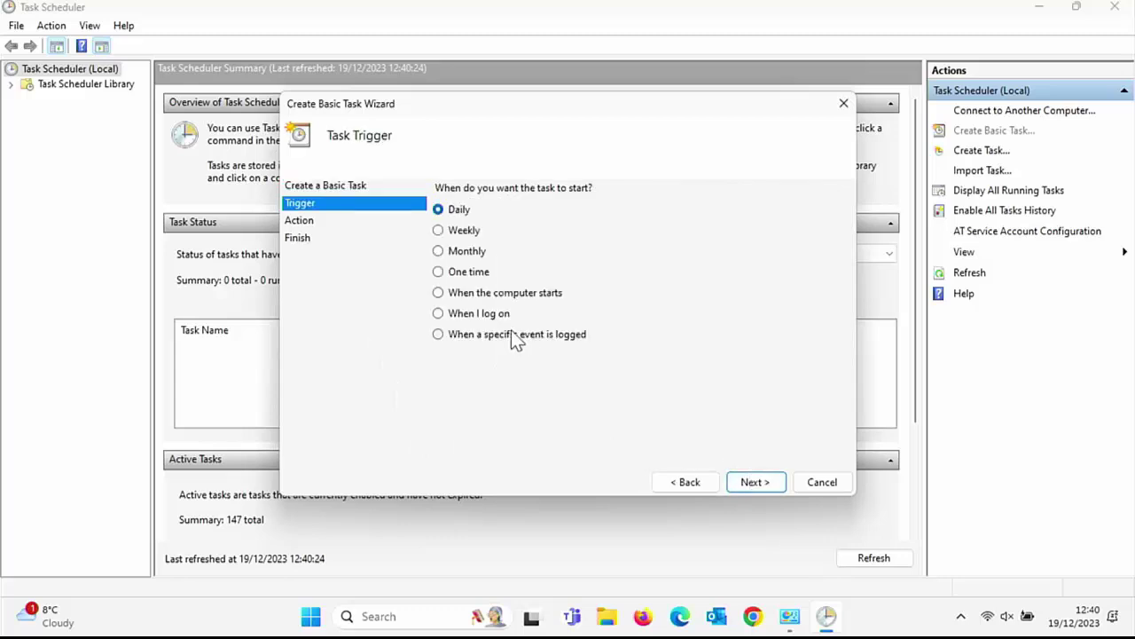
click(439, 315)
click(780, 486)
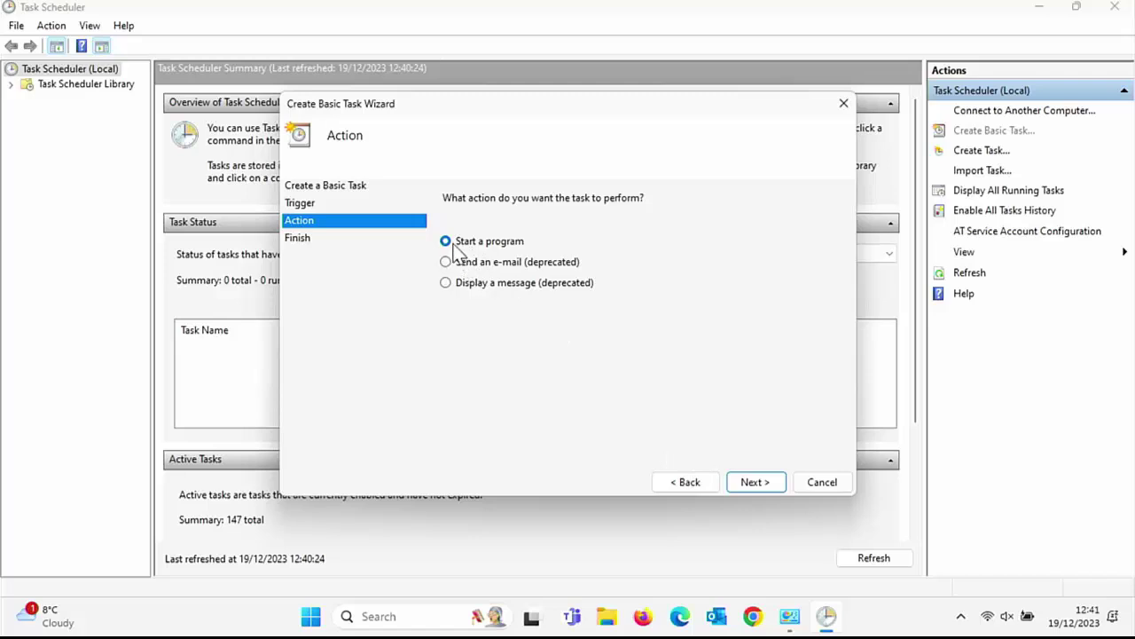
click(755, 483)
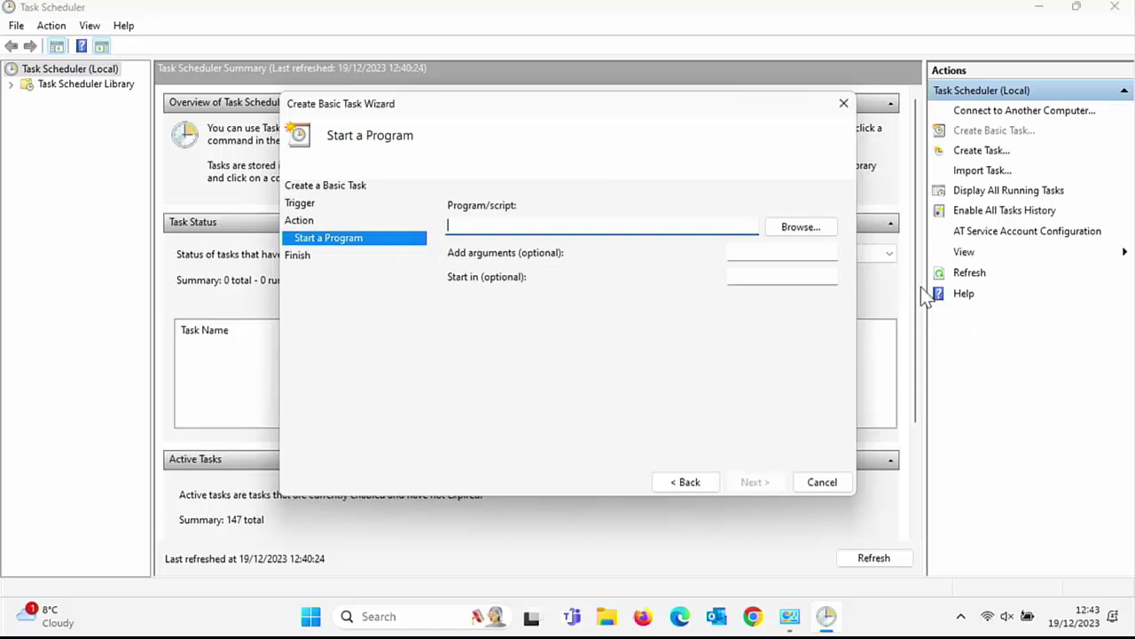
Set the task's program to C:\turnofffaststart.bat and finish with its Properties dialog opening
click(810, 228)
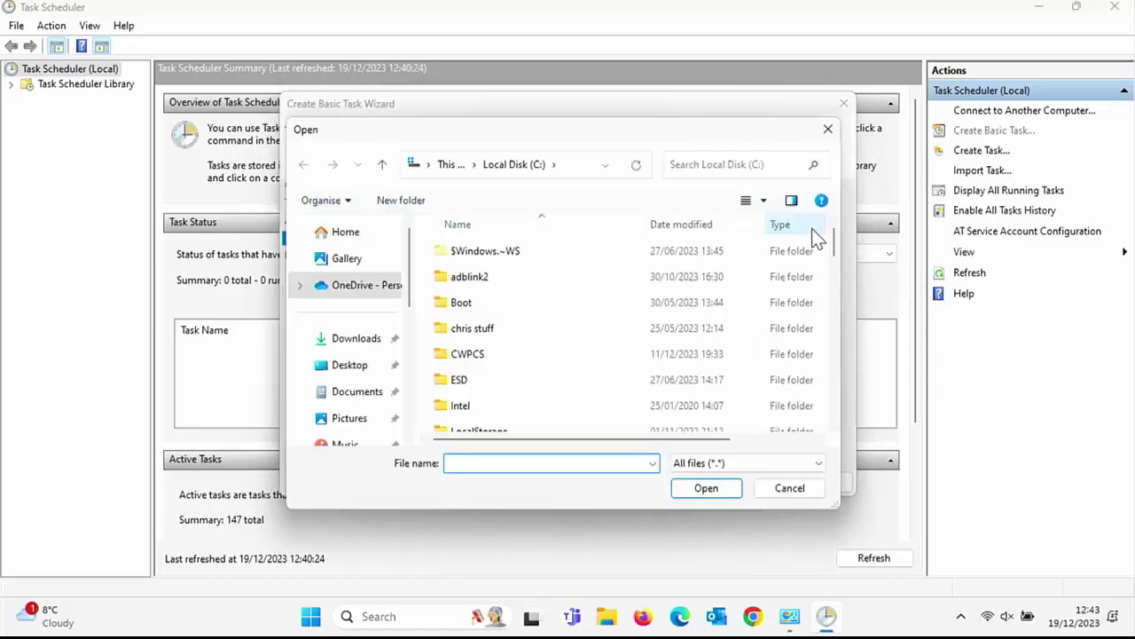
scroll(368, 364, down, 5)
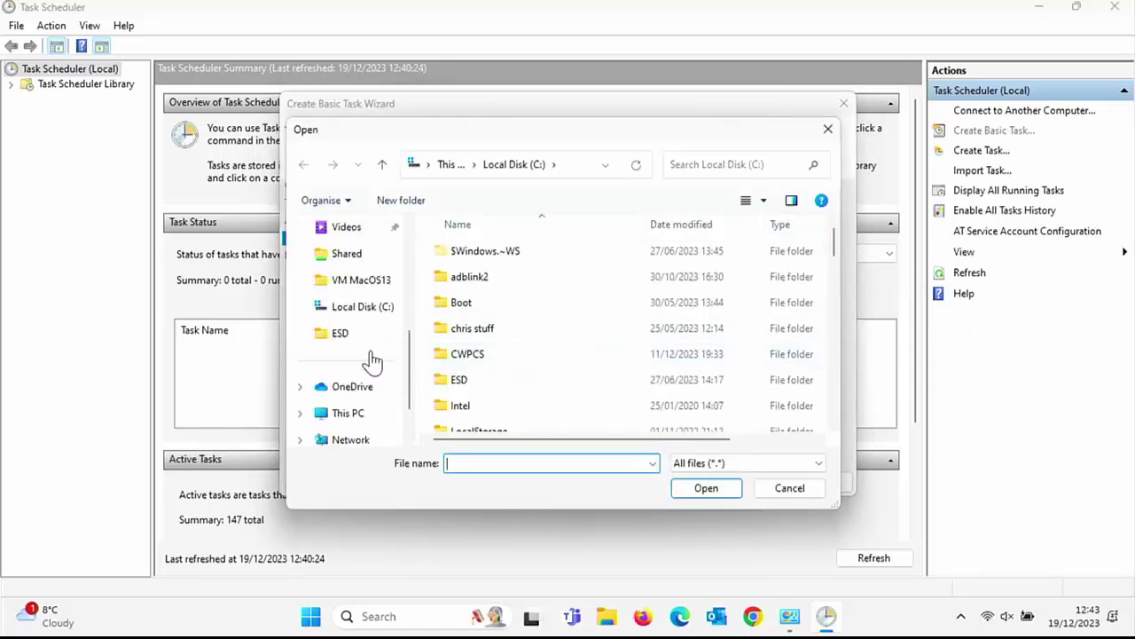
click(352, 363)
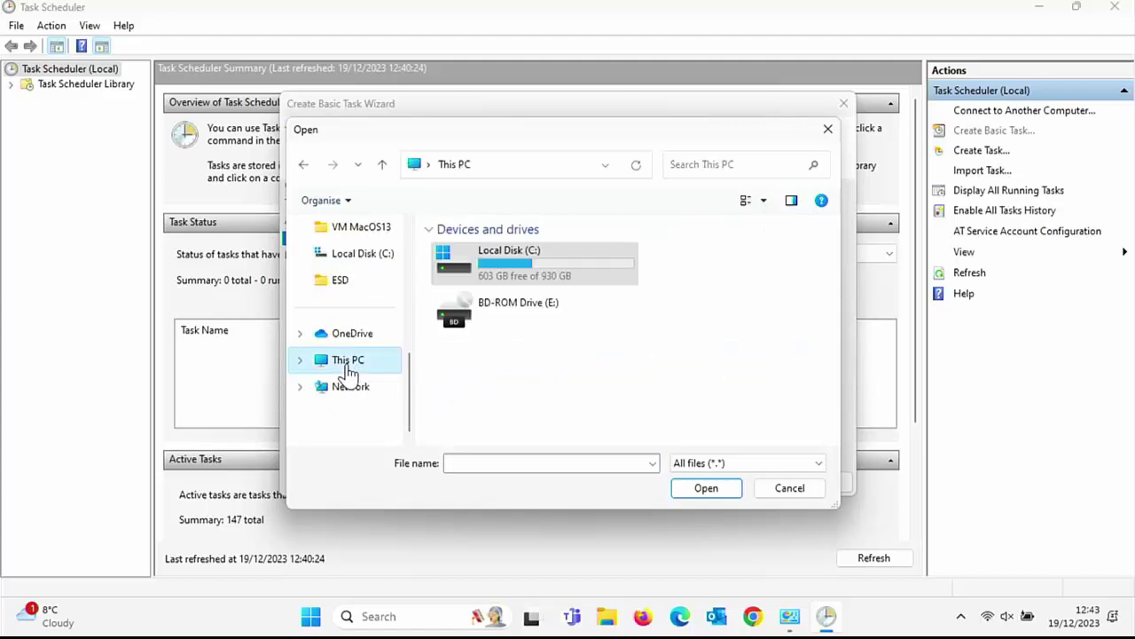
double_click(537, 259)
scroll(529, 330, down, 15)
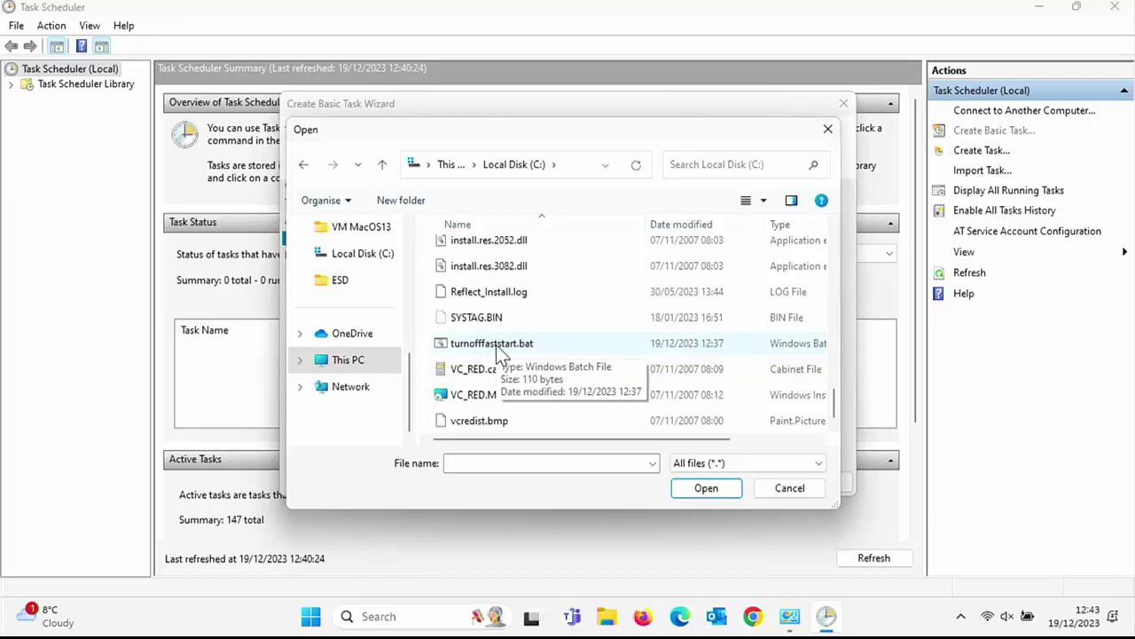
double_click(495, 345)
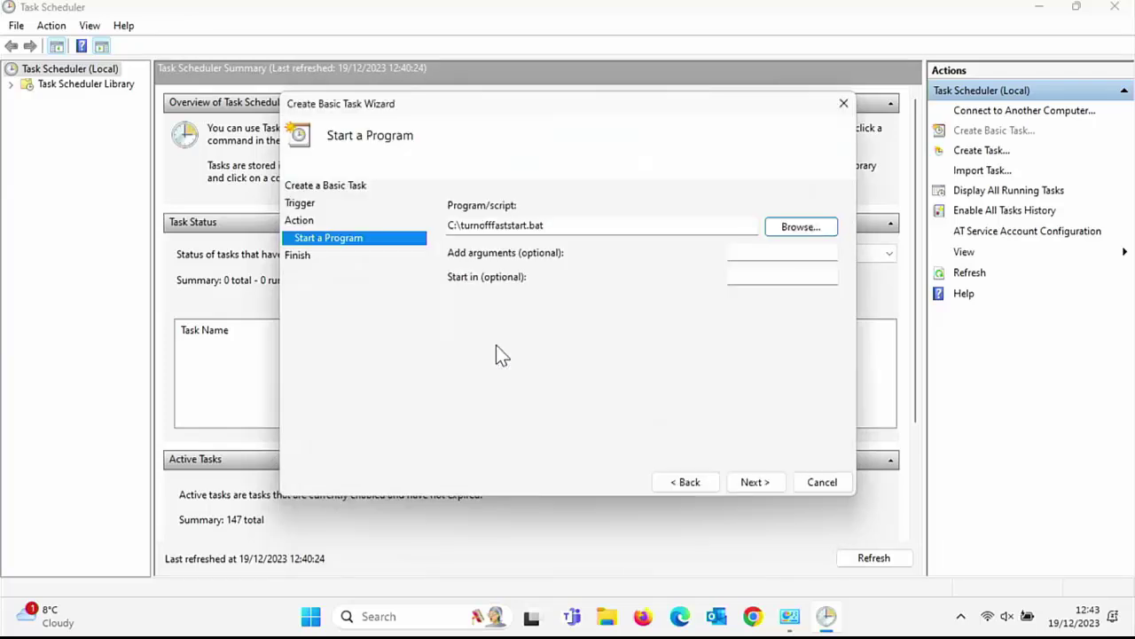
click(752, 483)
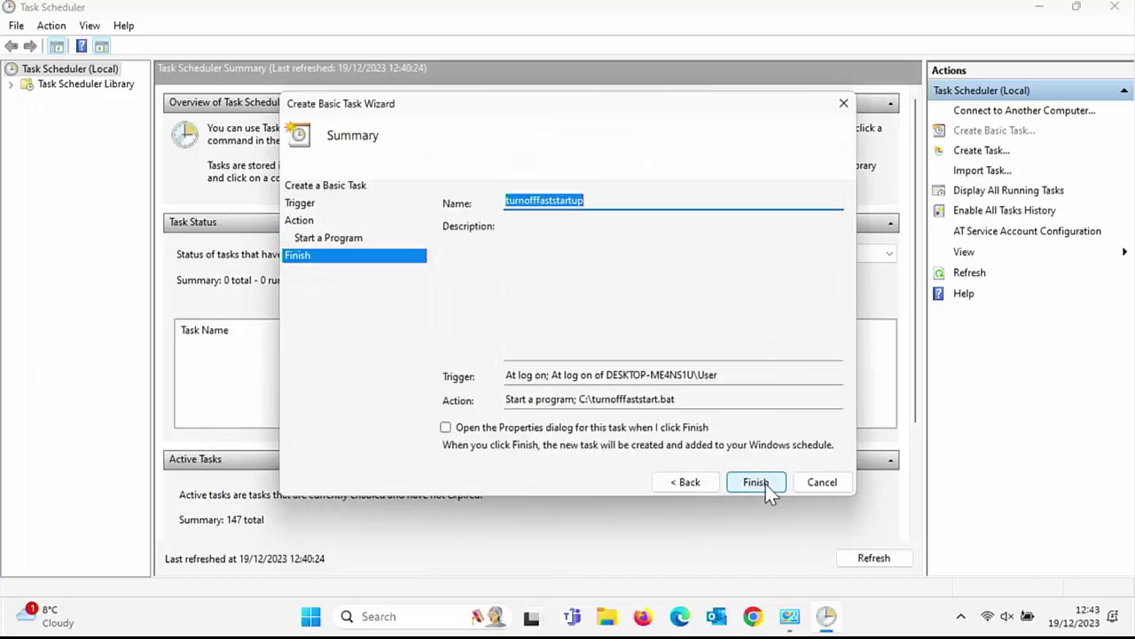
click(446, 429)
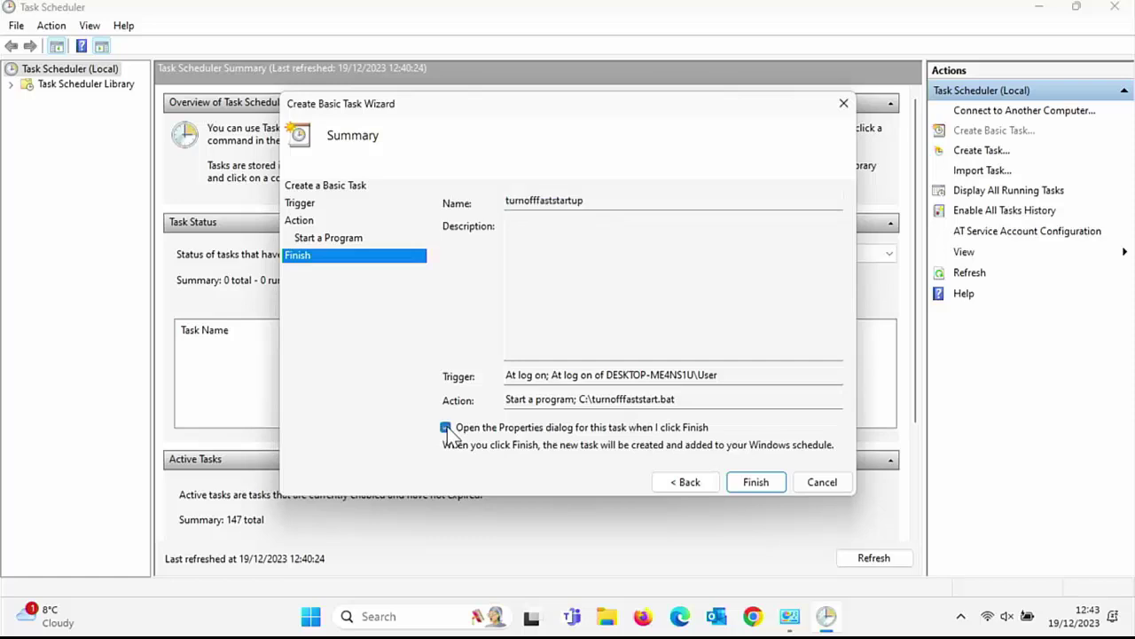
click(756, 483)
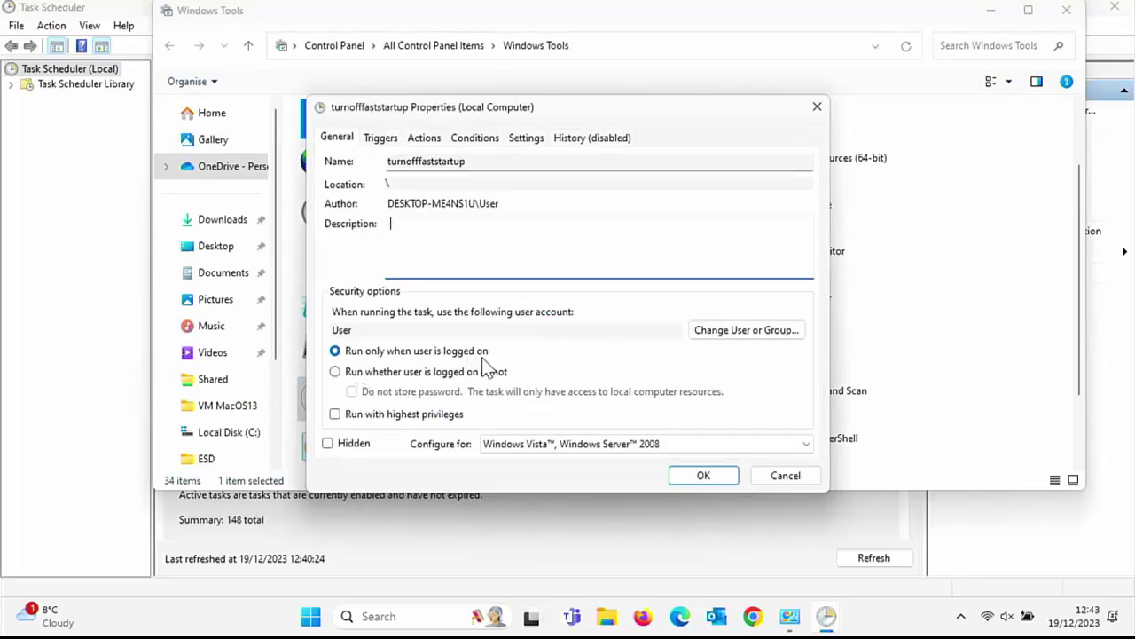
Set turnofffaststartup to run with highest privileges, allow battery power, and stop after 1 hour
click(335, 414)
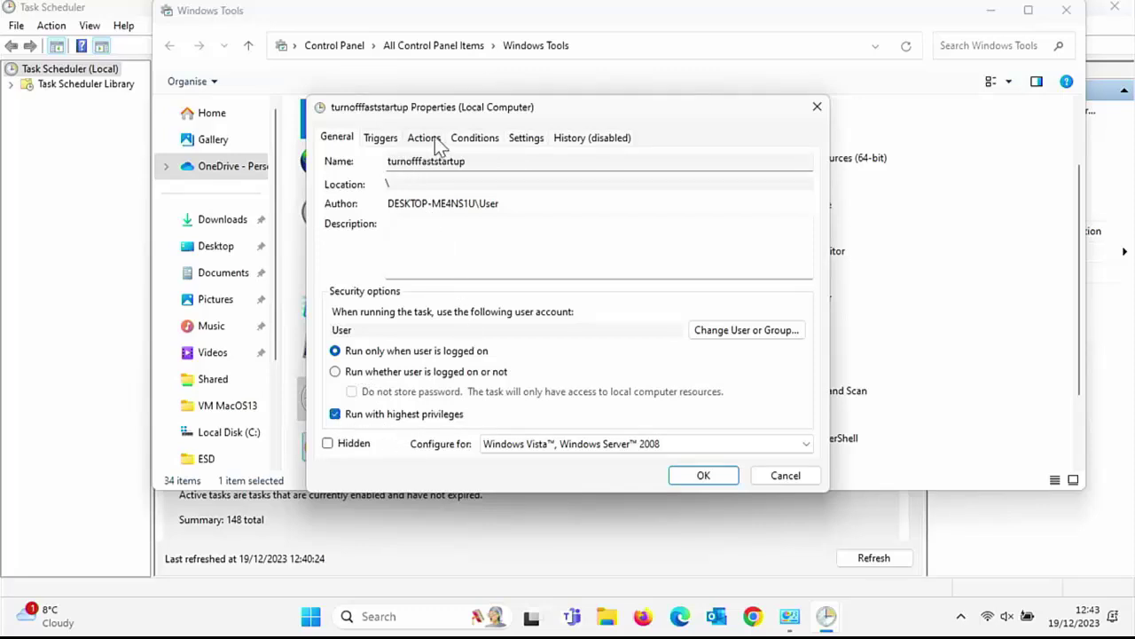
click(467, 140)
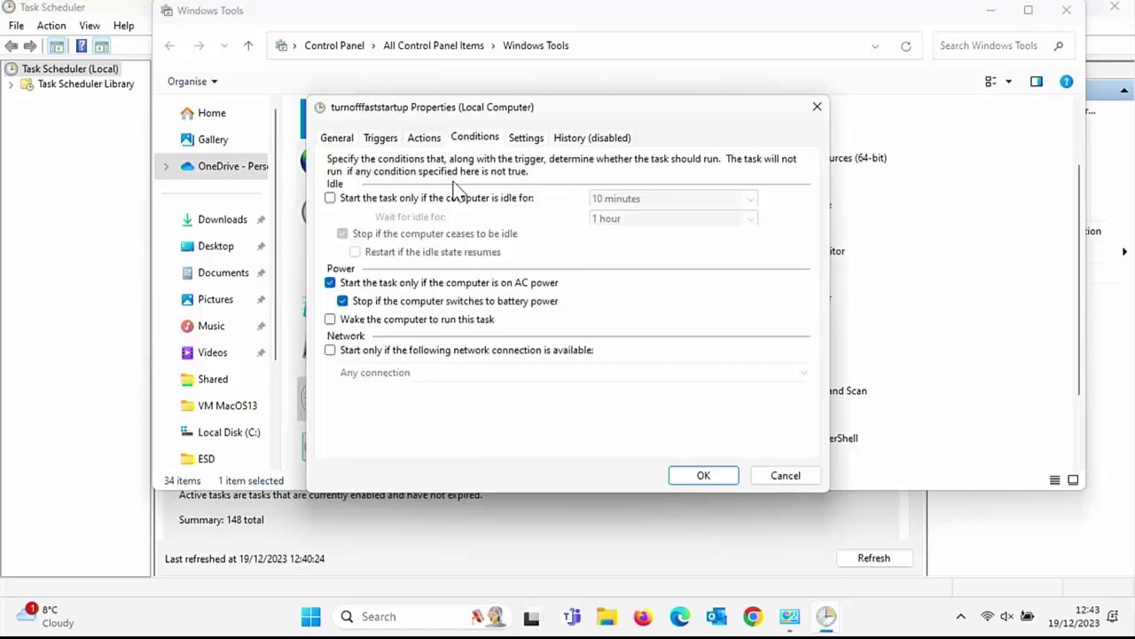
click(330, 282)
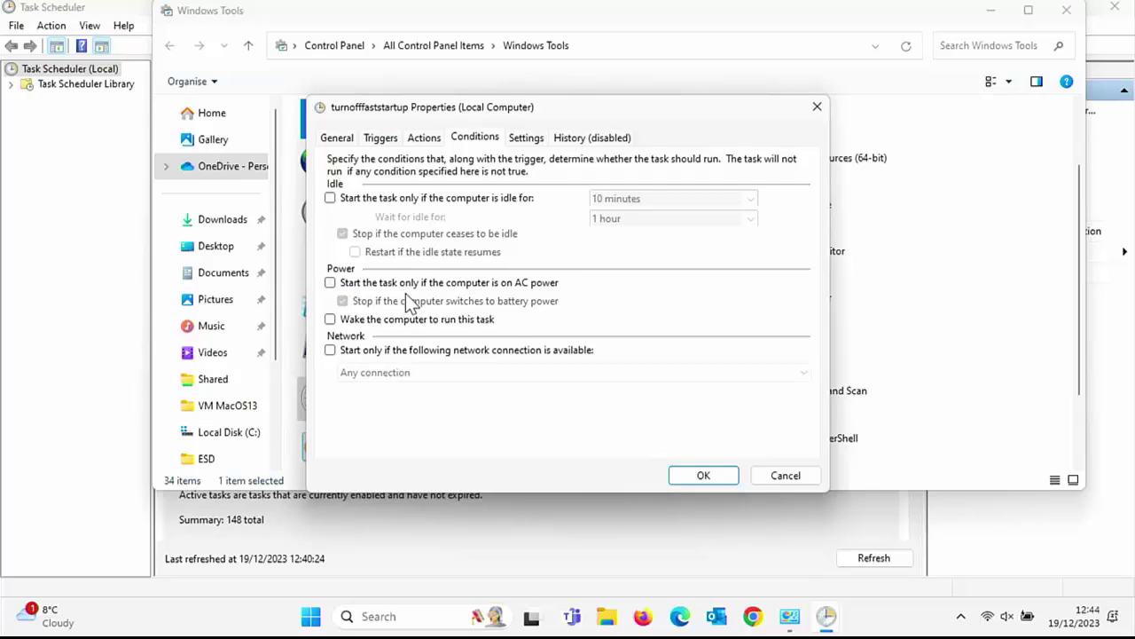
click(526, 140)
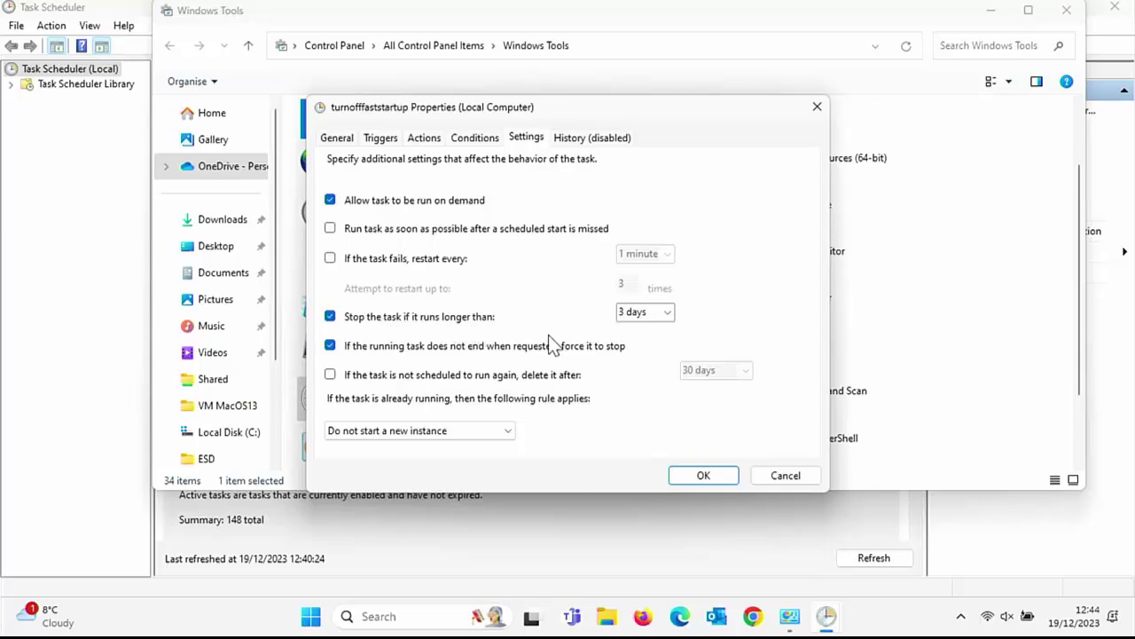
click(668, 313)
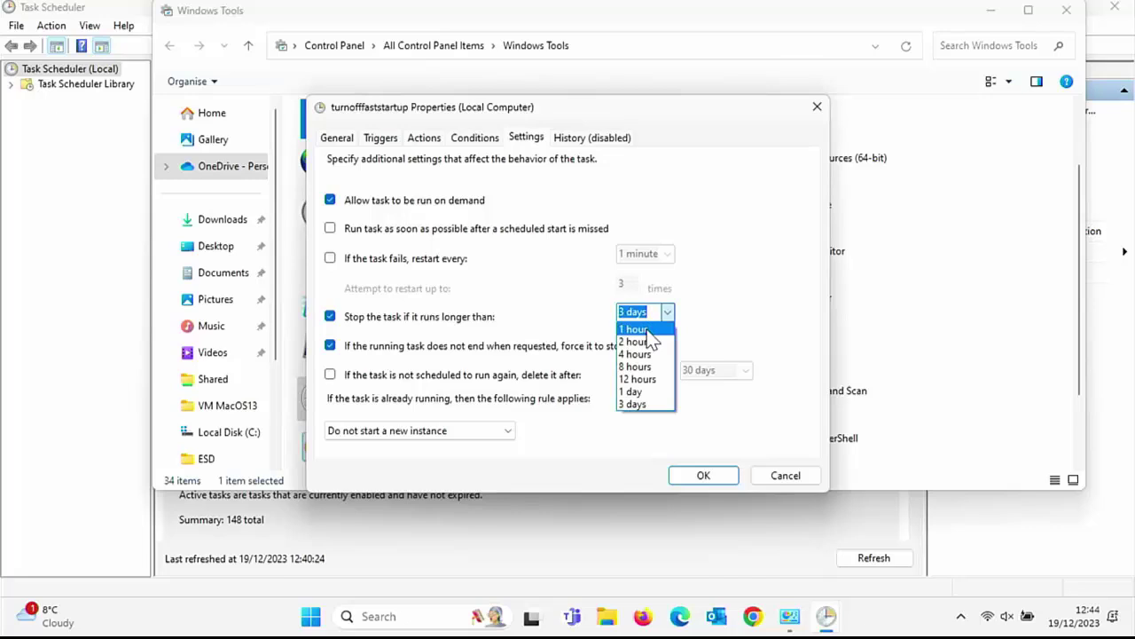
click(647, 329)
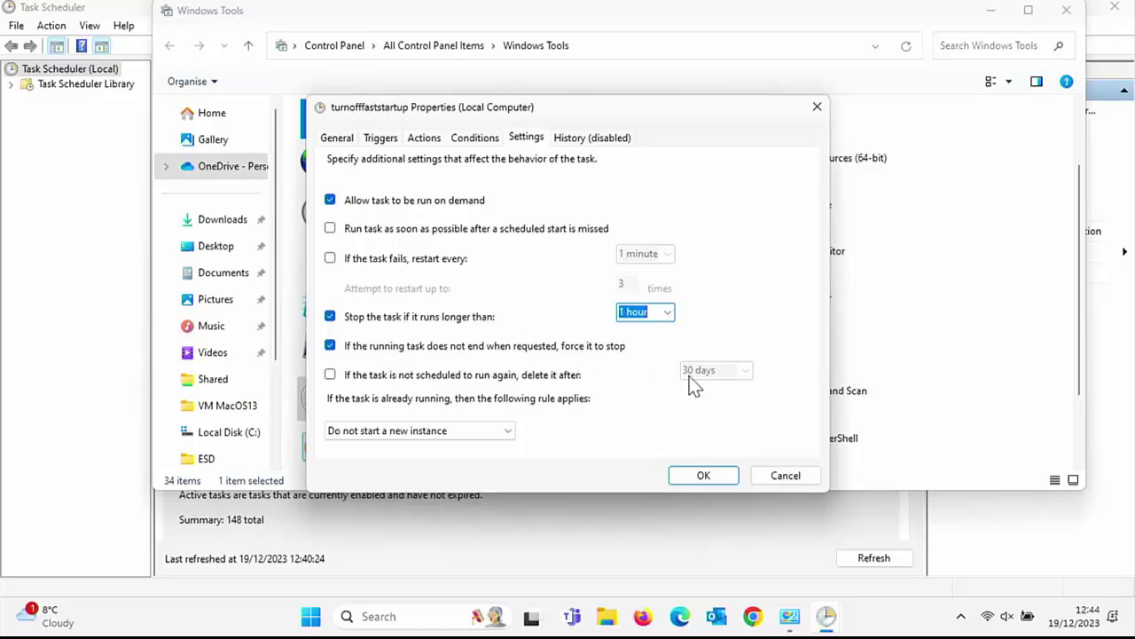
click(700, 476)
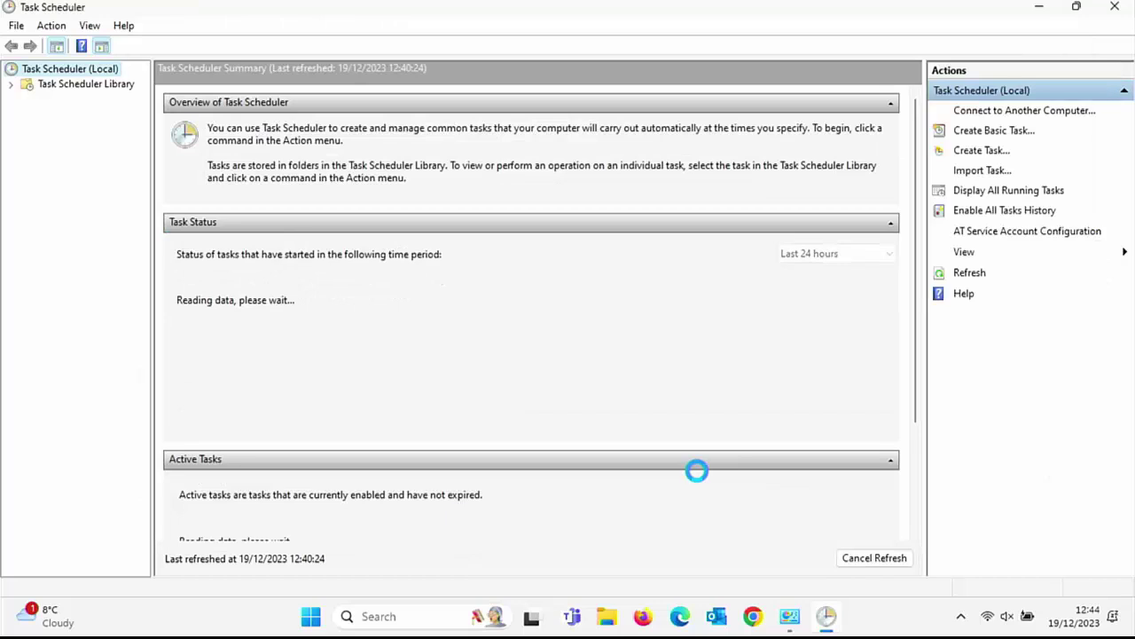
Close Task Scheduler and Windows Tools, recheck the still-ticked fast start-up setting, then close it
click(1115, 11)
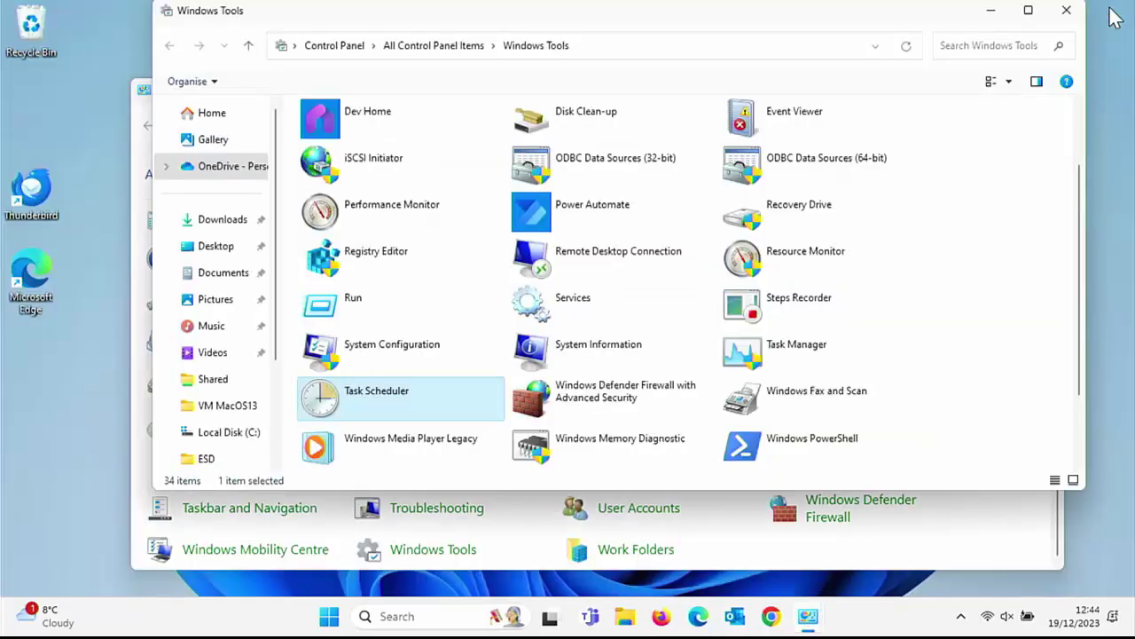
click(1063, 12)
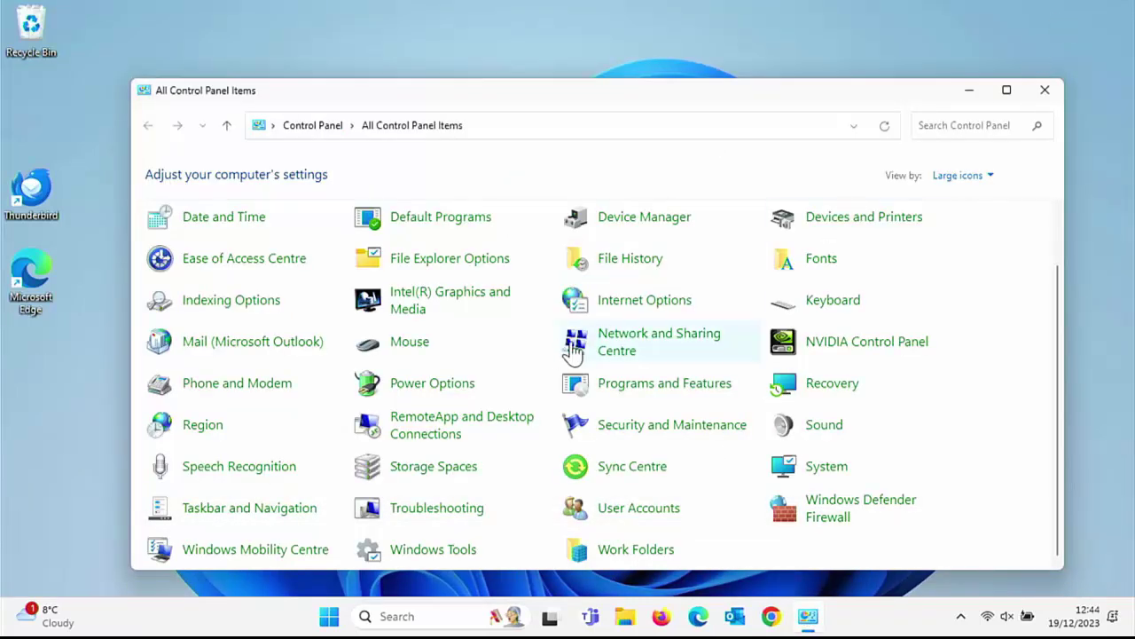
click(431, 391)
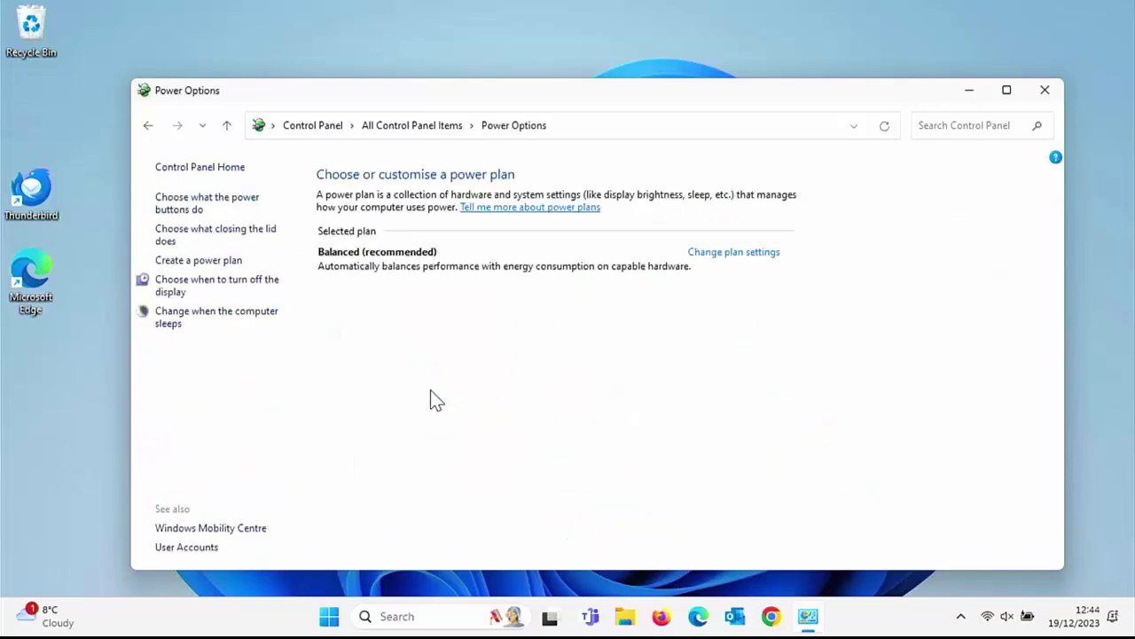
click(230, 199)
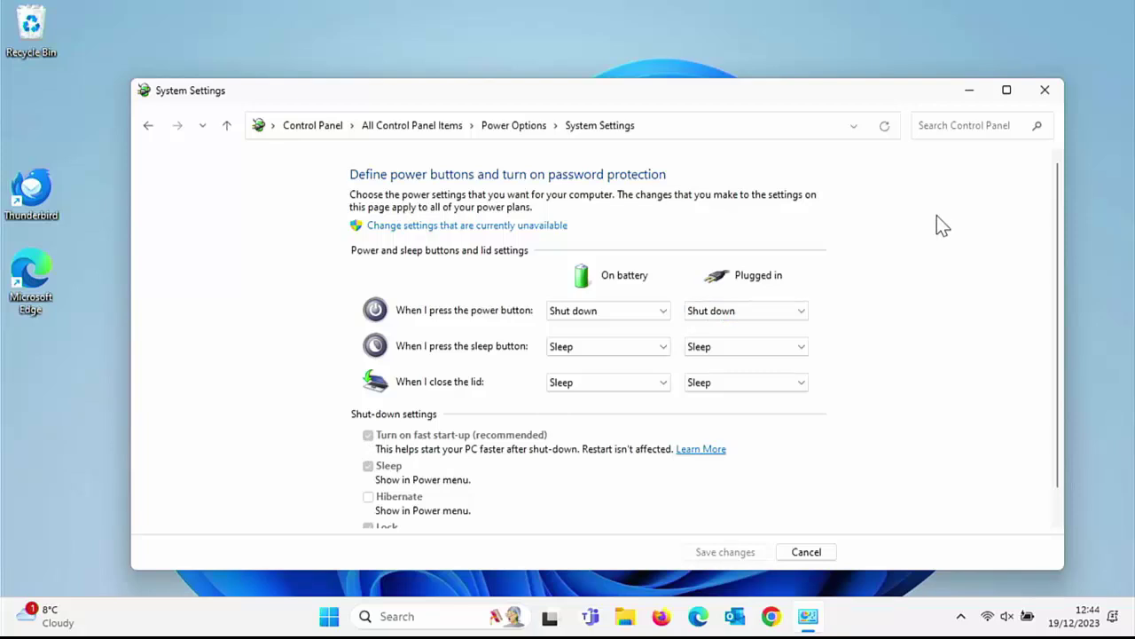
click(1046, 92)
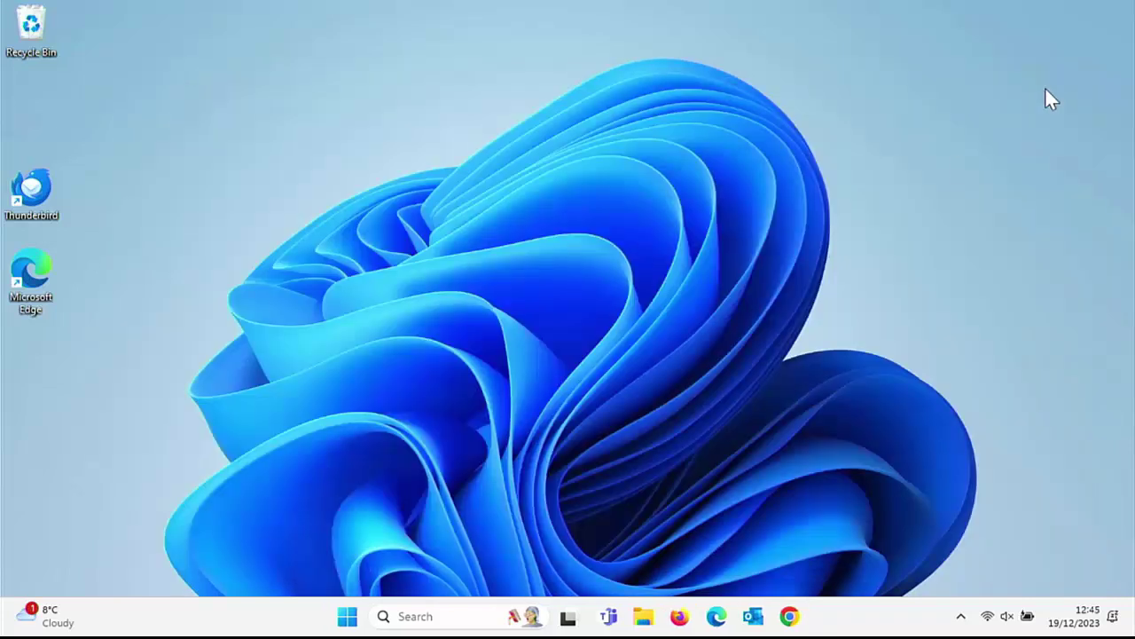
Shut down the computer from the Start menu's power options
click(350, 618)
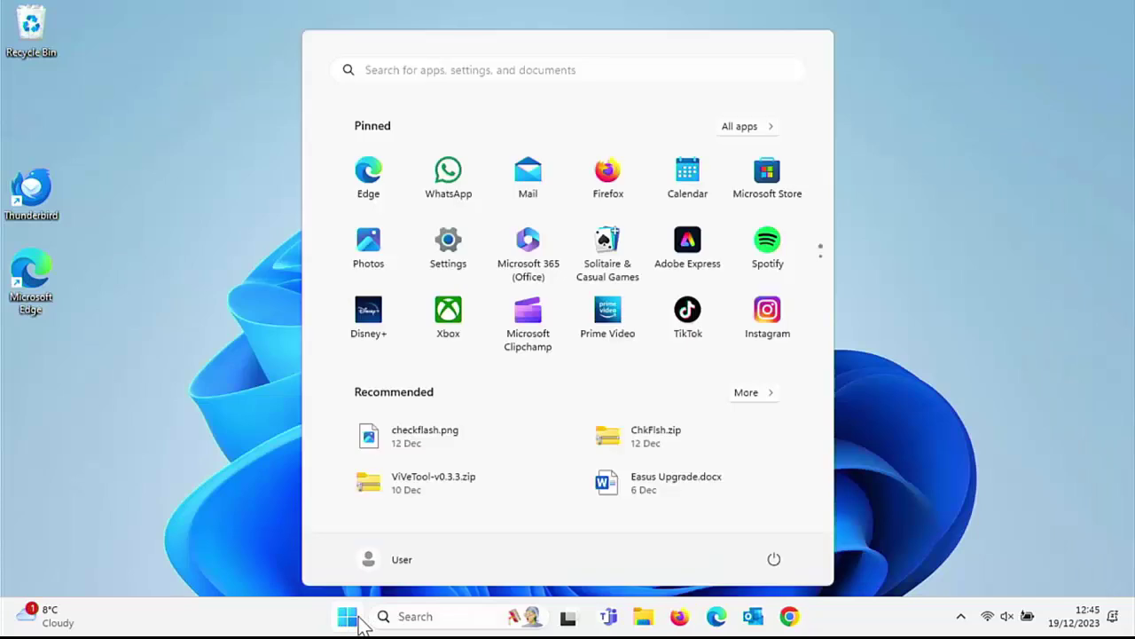
click(779, 560)
click(792, 503)
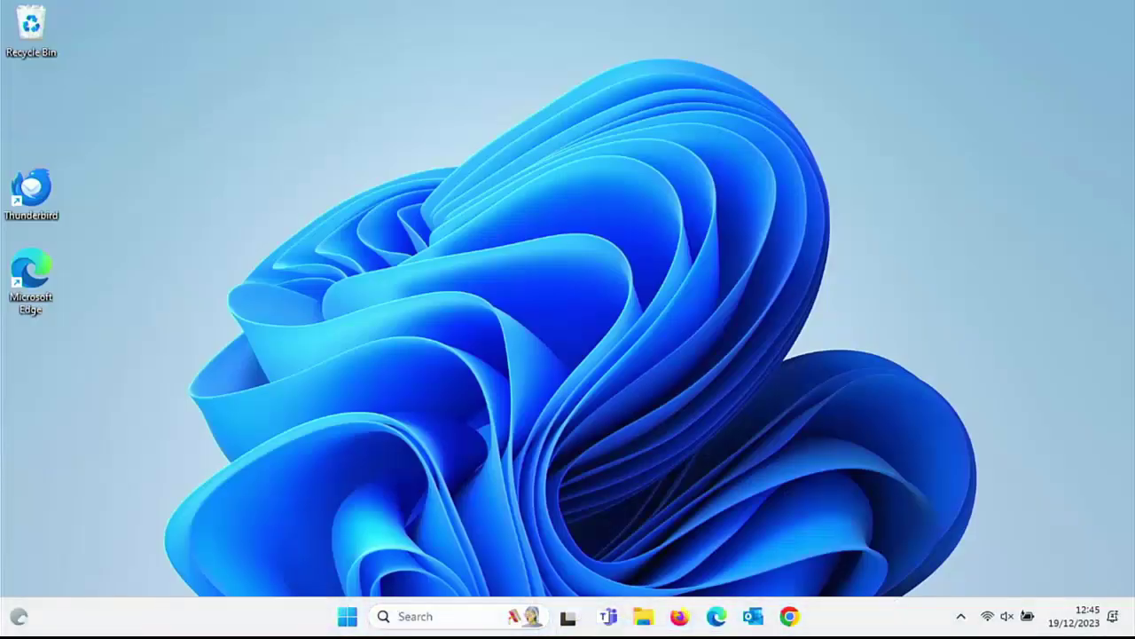
Search 'contro' to reach Control Panel's power button settings and confirm fast start-up is off
click(348, 619)
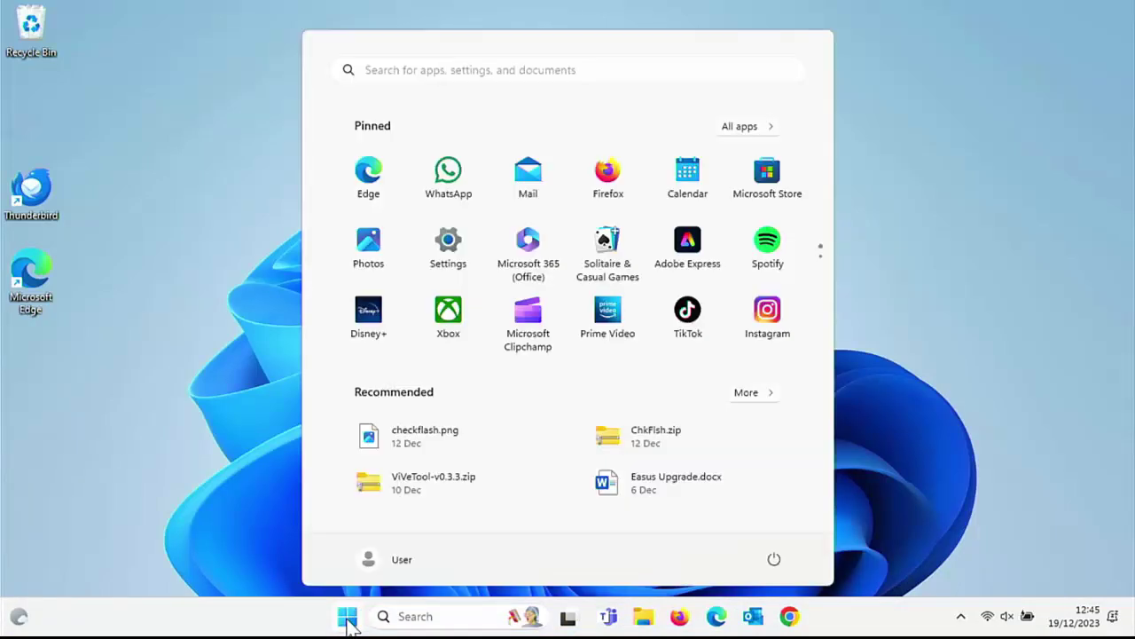
text(contro)
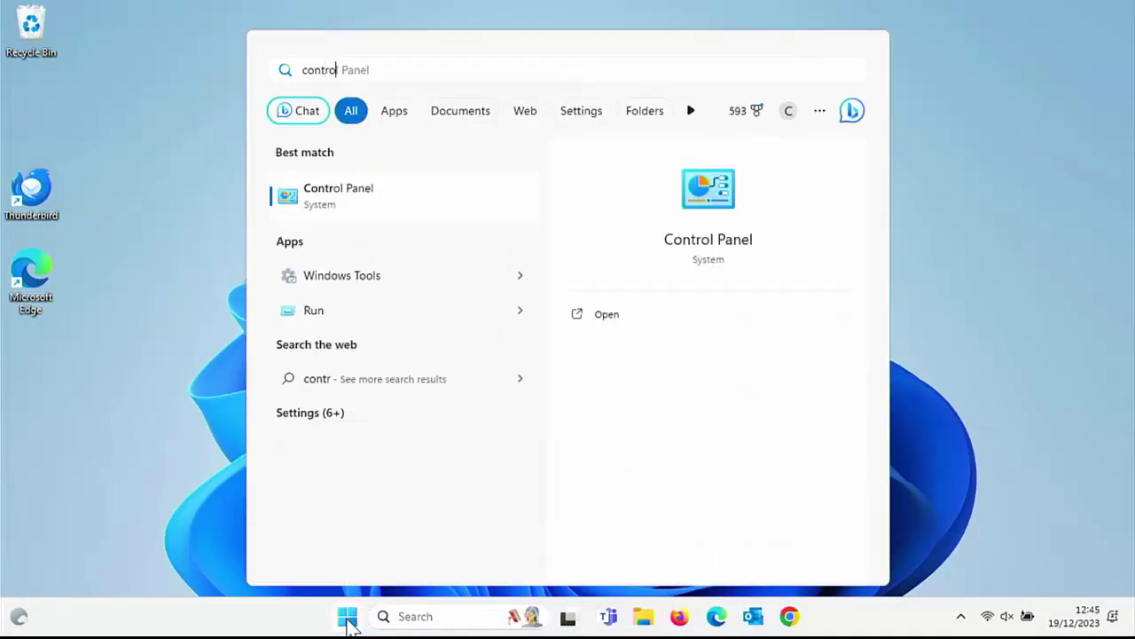
click(343, 197)
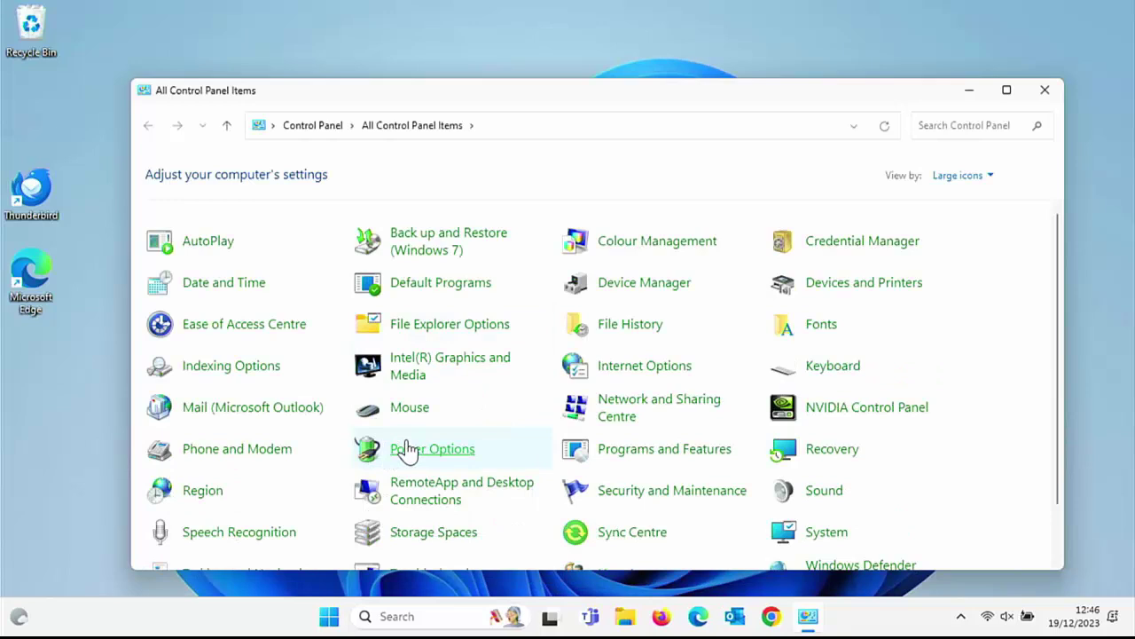
click(408, 449)
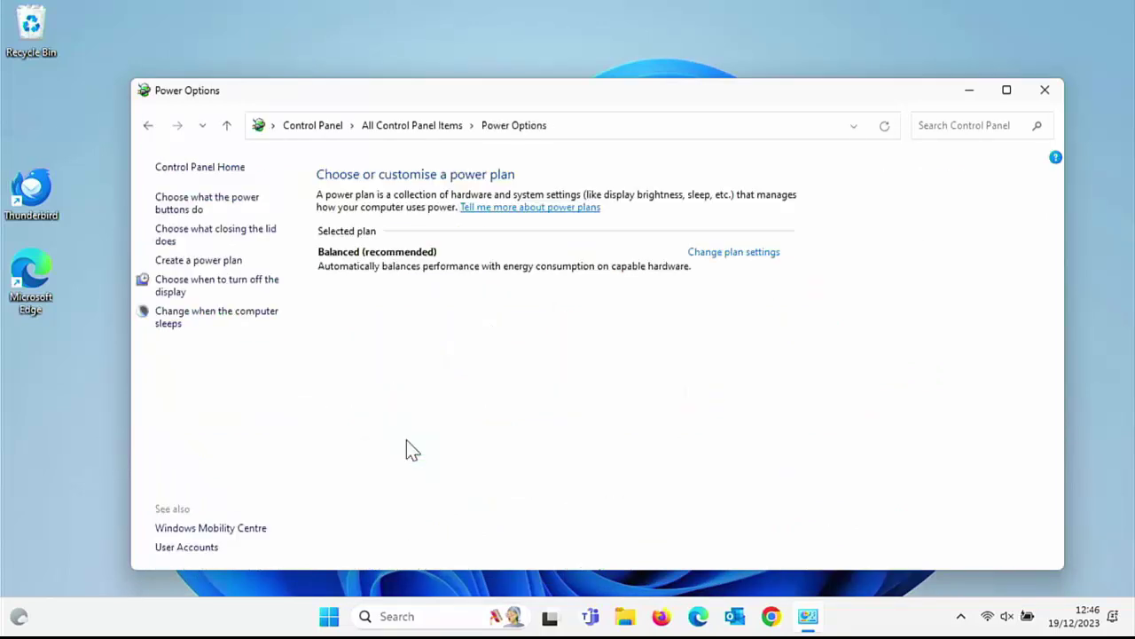
click(202, 211)
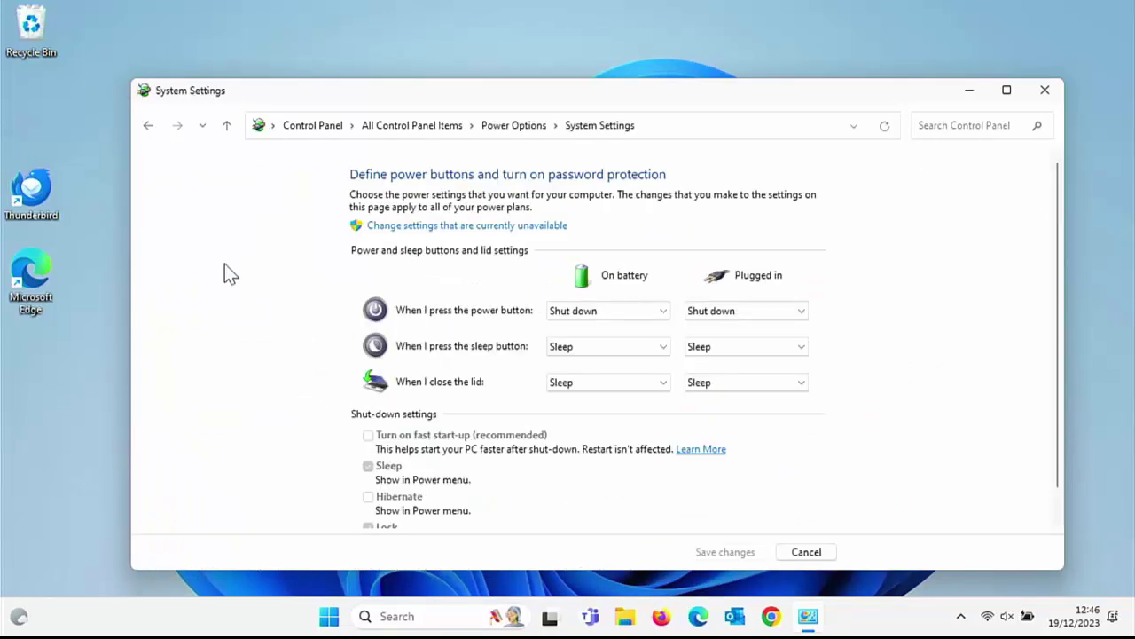